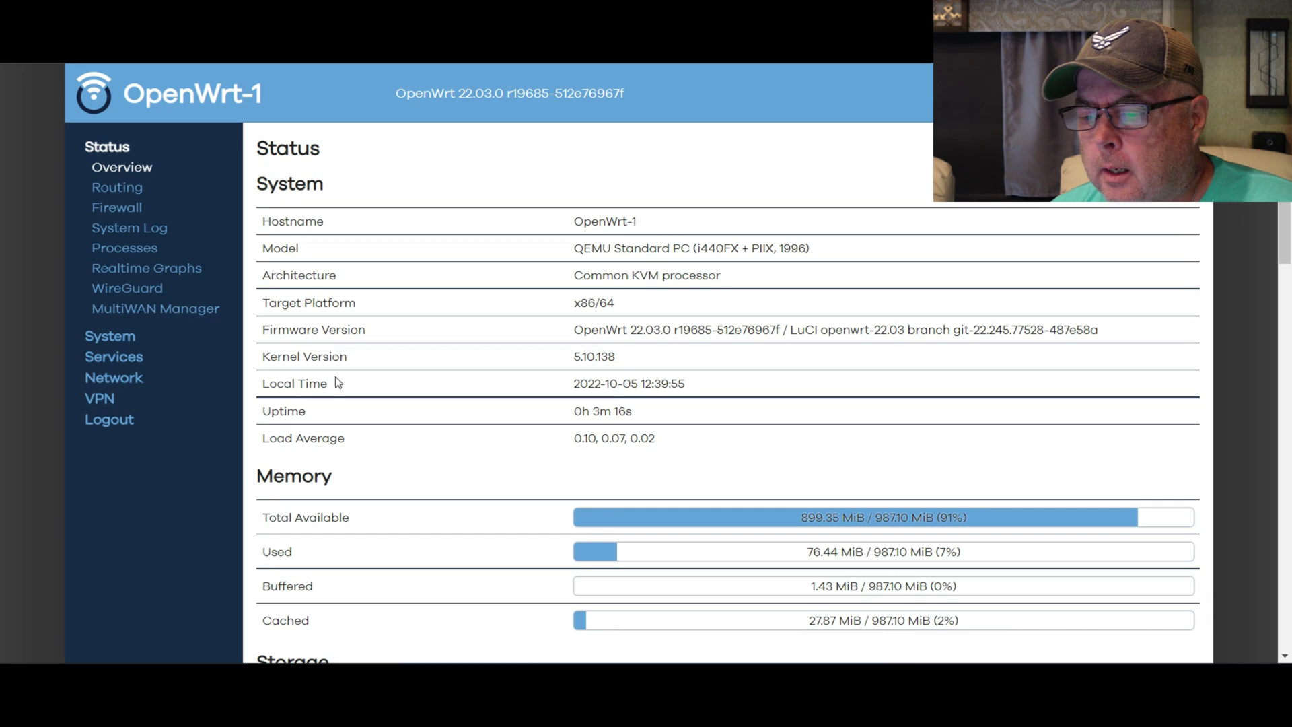
Open LuCI's Network > Interfaces page and scroll through the CALYX, STARLINK, VISIBLE, ZEROTIER and LAN interfaces.
left_click(122, 377)
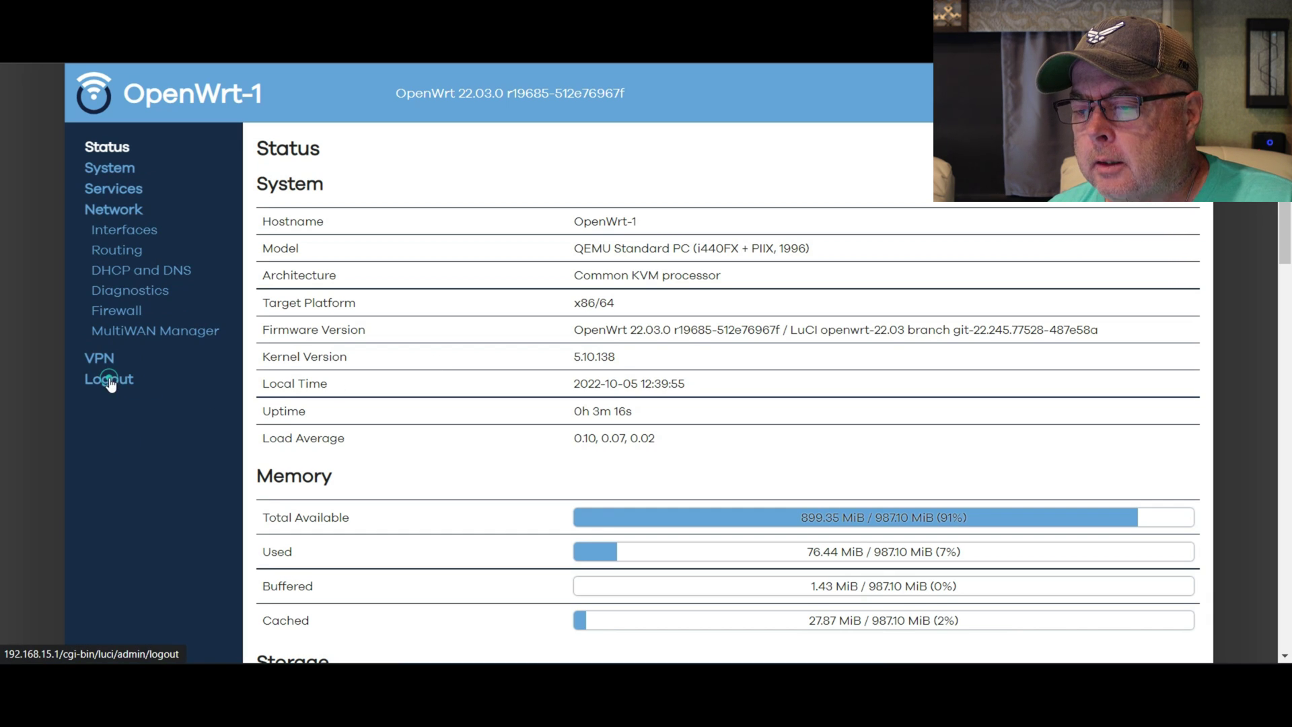
left_click(110, 234)
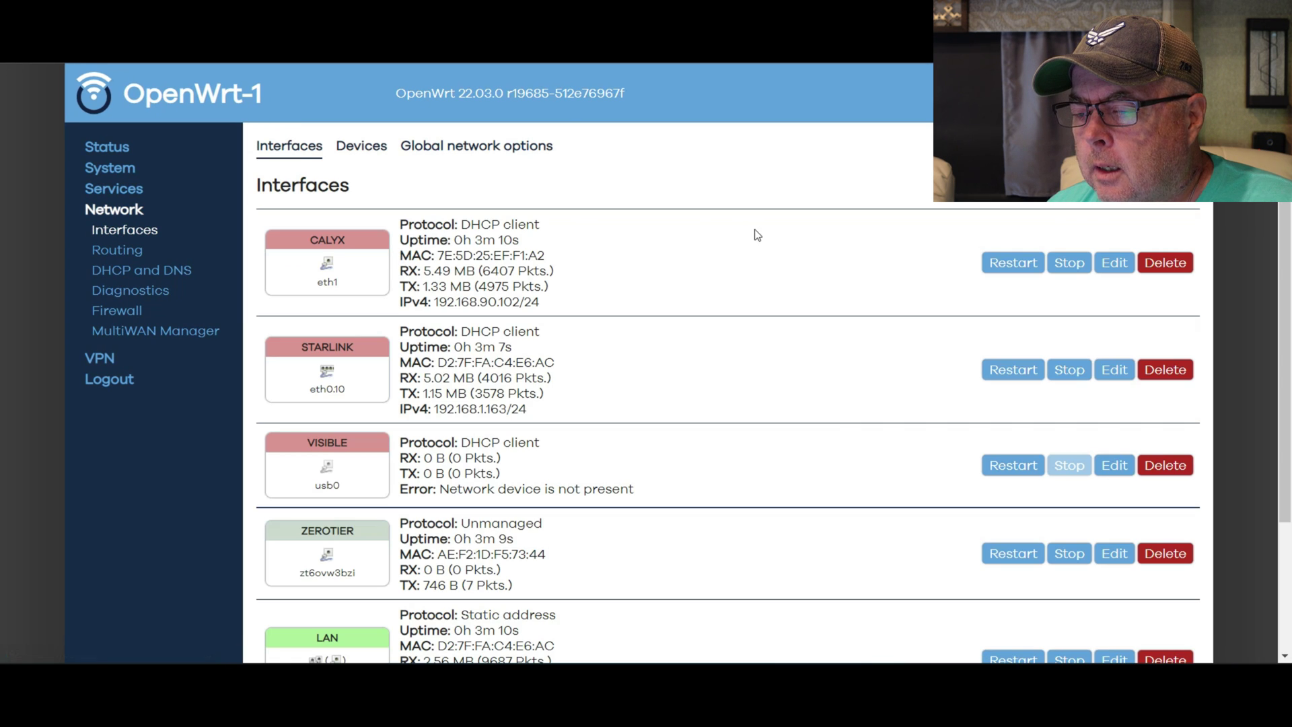
scroll(738, 233, "down", 1)
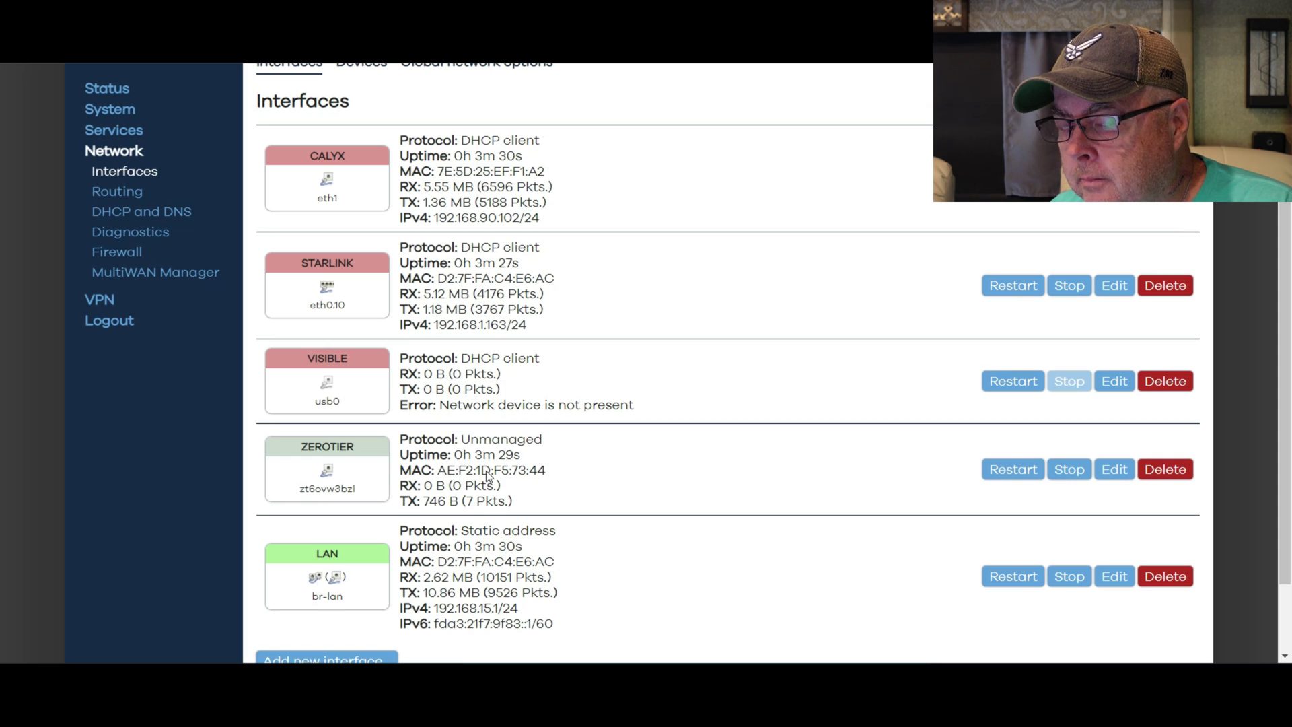
scroll(486, 471, "up", 2)
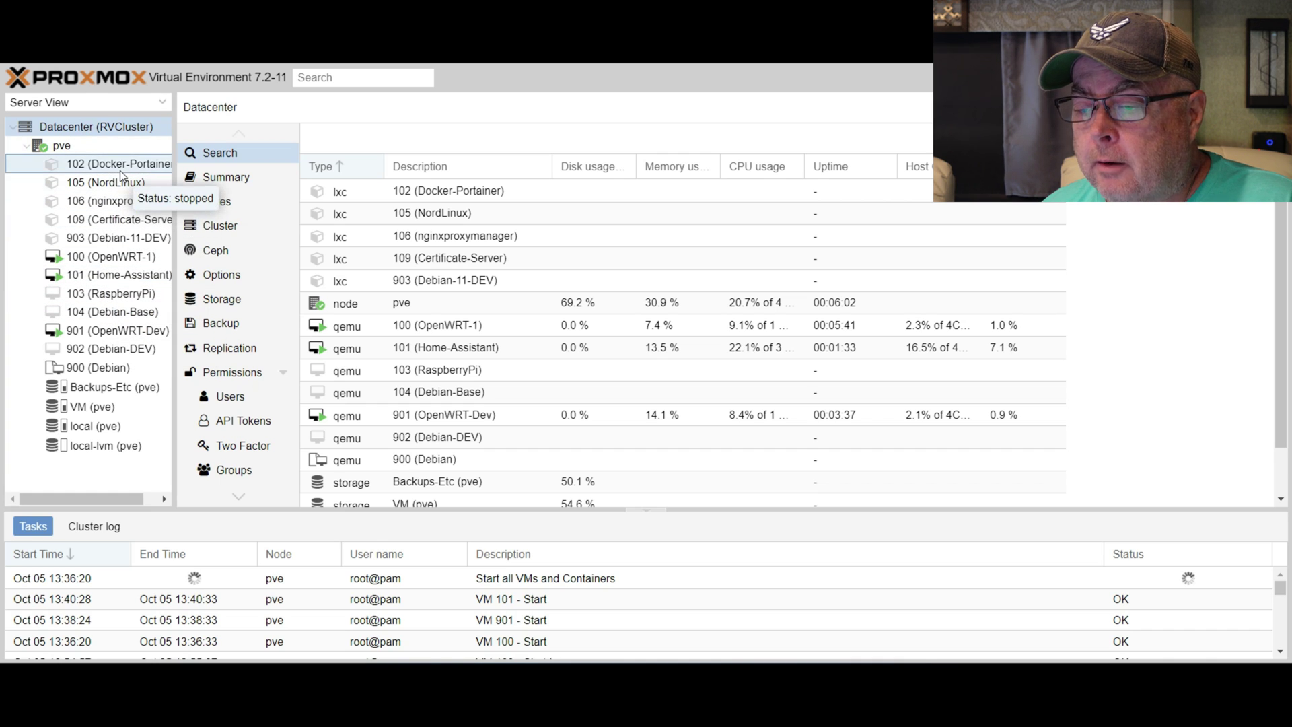
View the OpenWRT-1 virtual machine's summary from the Datacenter resource list.
left_click(121, 257)
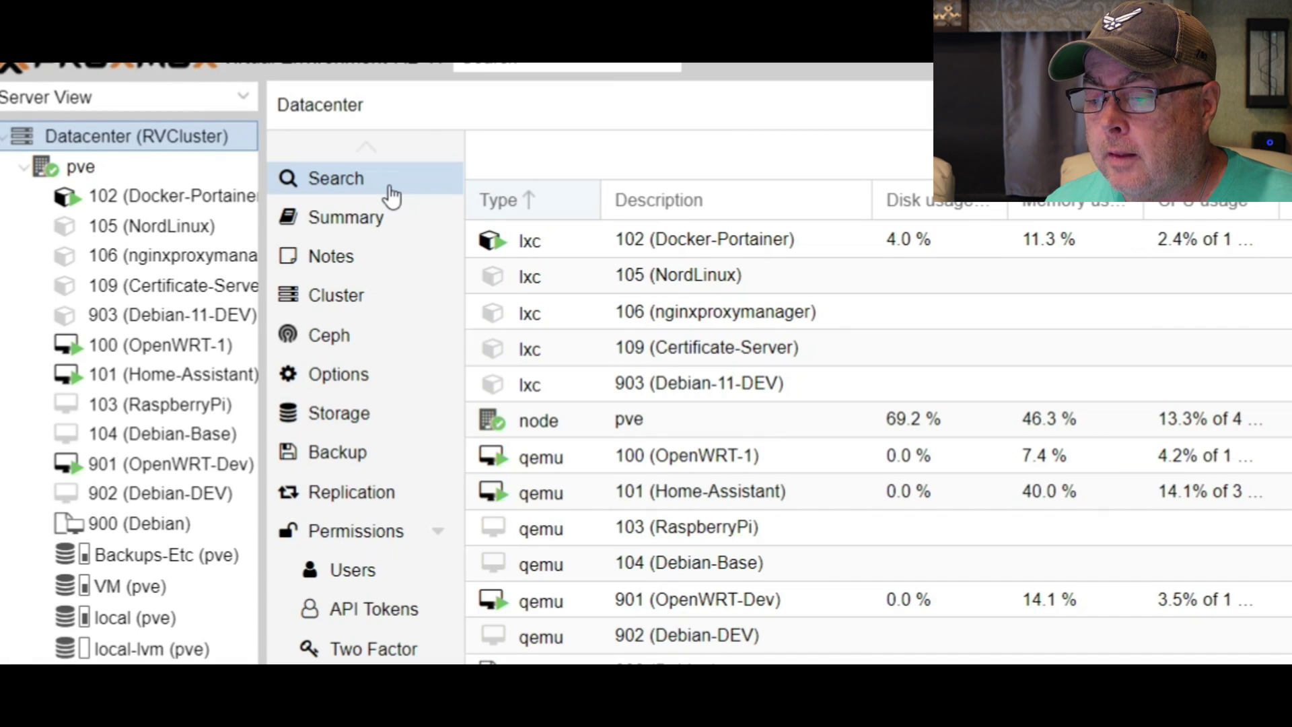
Add a new Datacenter backup job and set its node to pve.
left_click(355, 464)
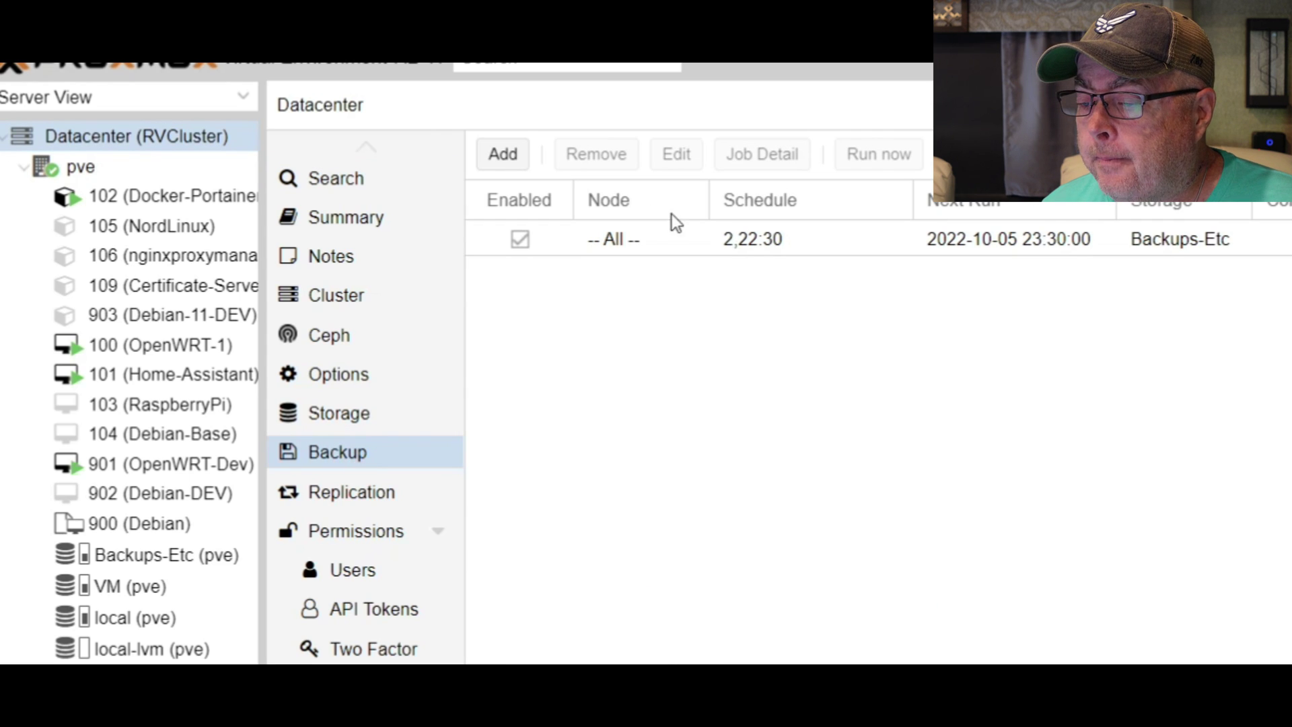
left_click(499, 154)
left_click(317, 212)
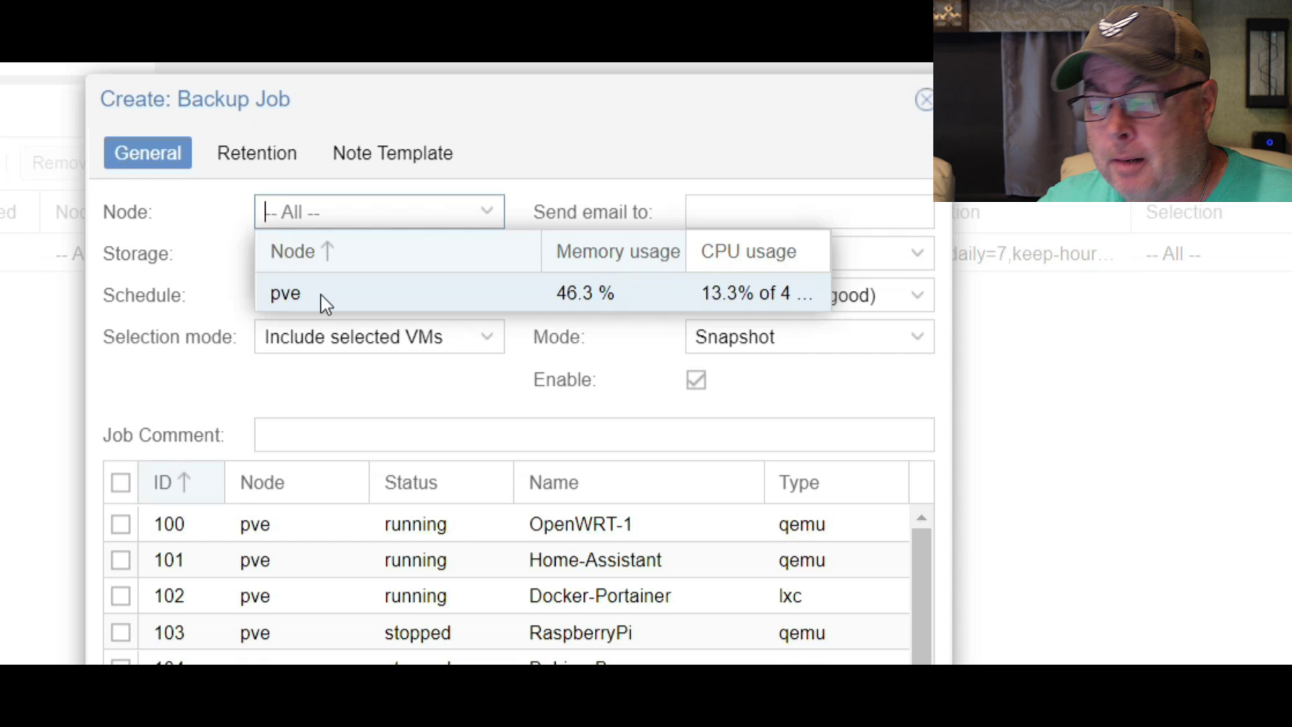
left_click(326, 303)
left_click(193, 286)
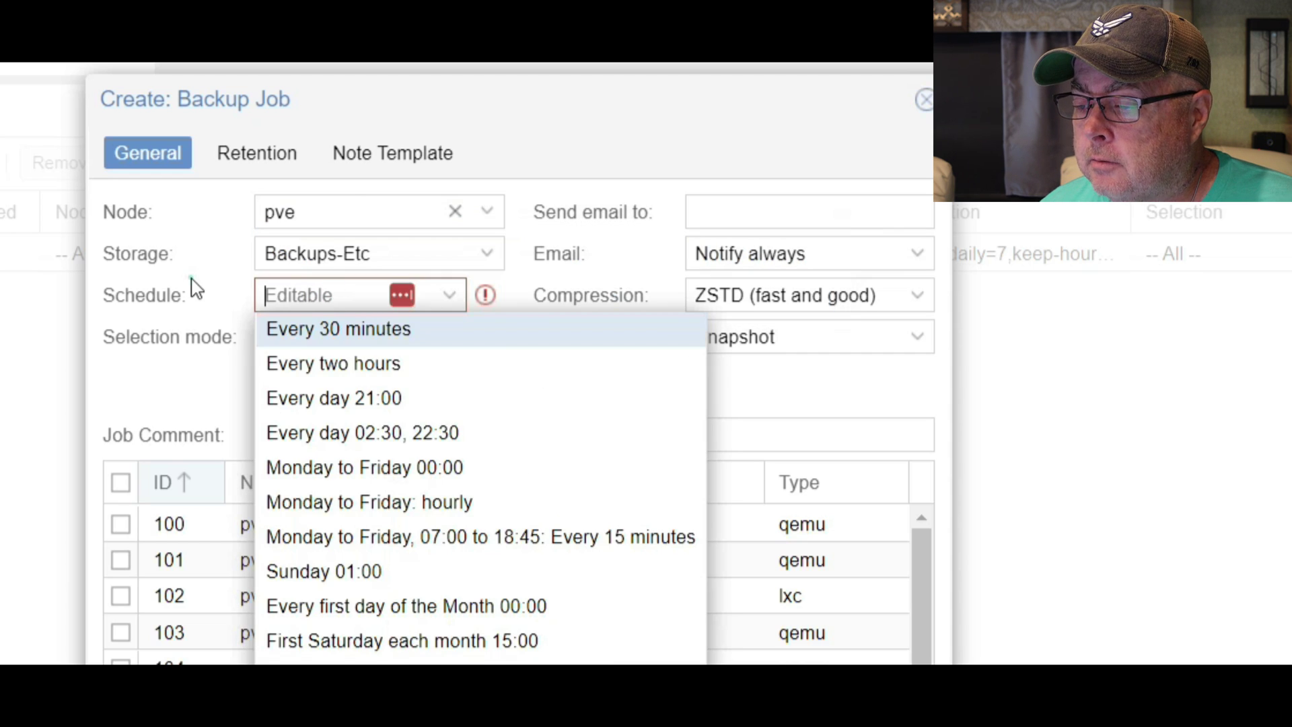
left_click(430, 207)
left_click(427, 282)
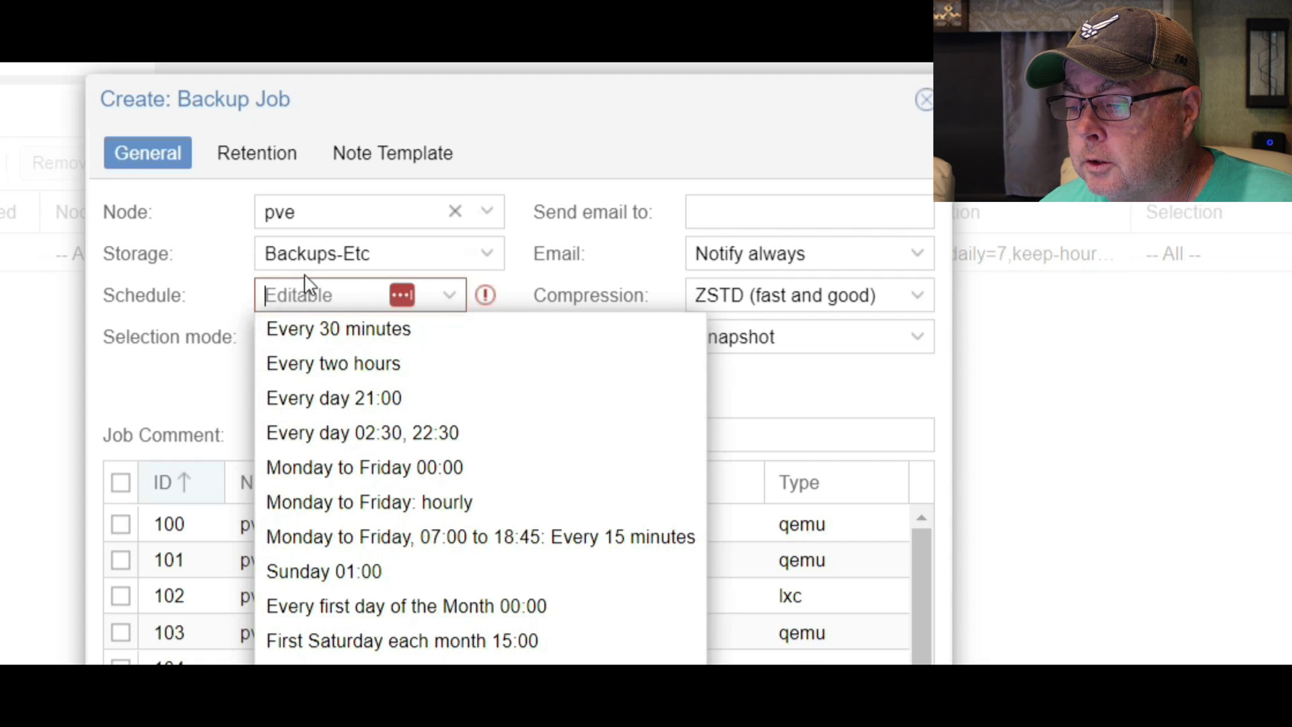
Browse the schedule presets without choosing one and keep the Include selected VMs selection mode.
left_click(212, 279)
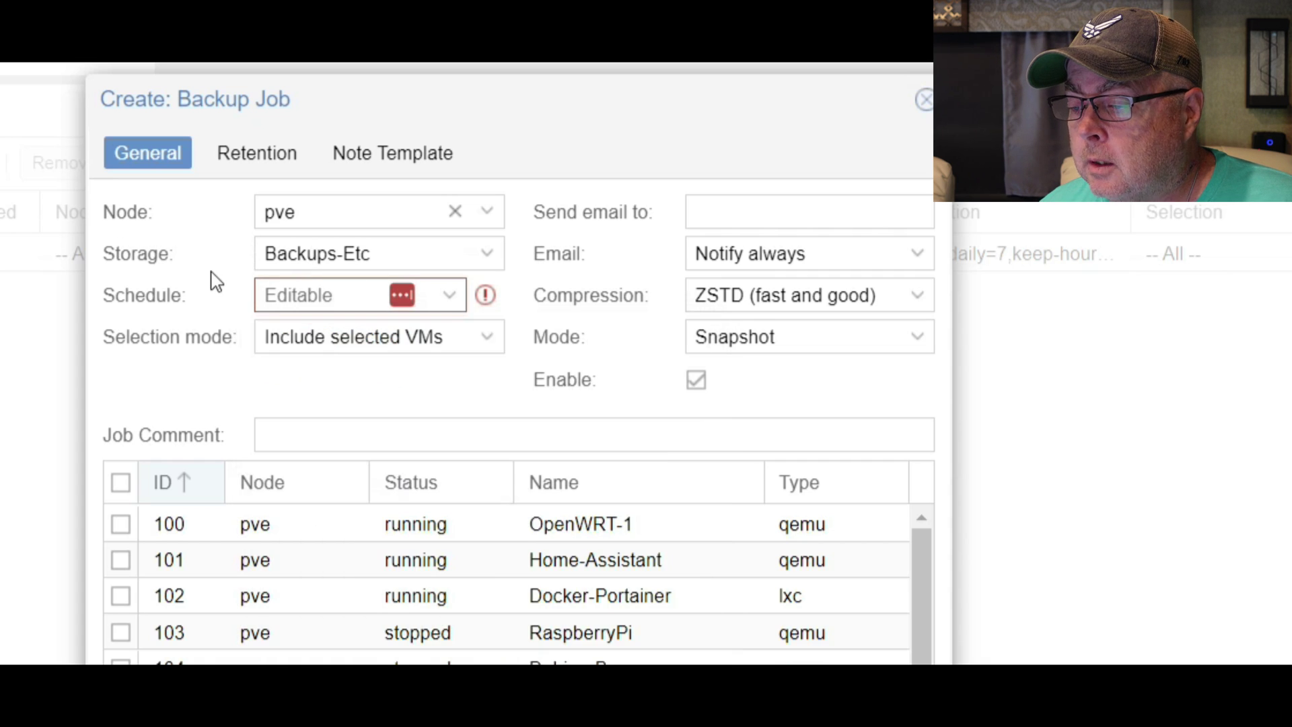
left_click(451, 294)
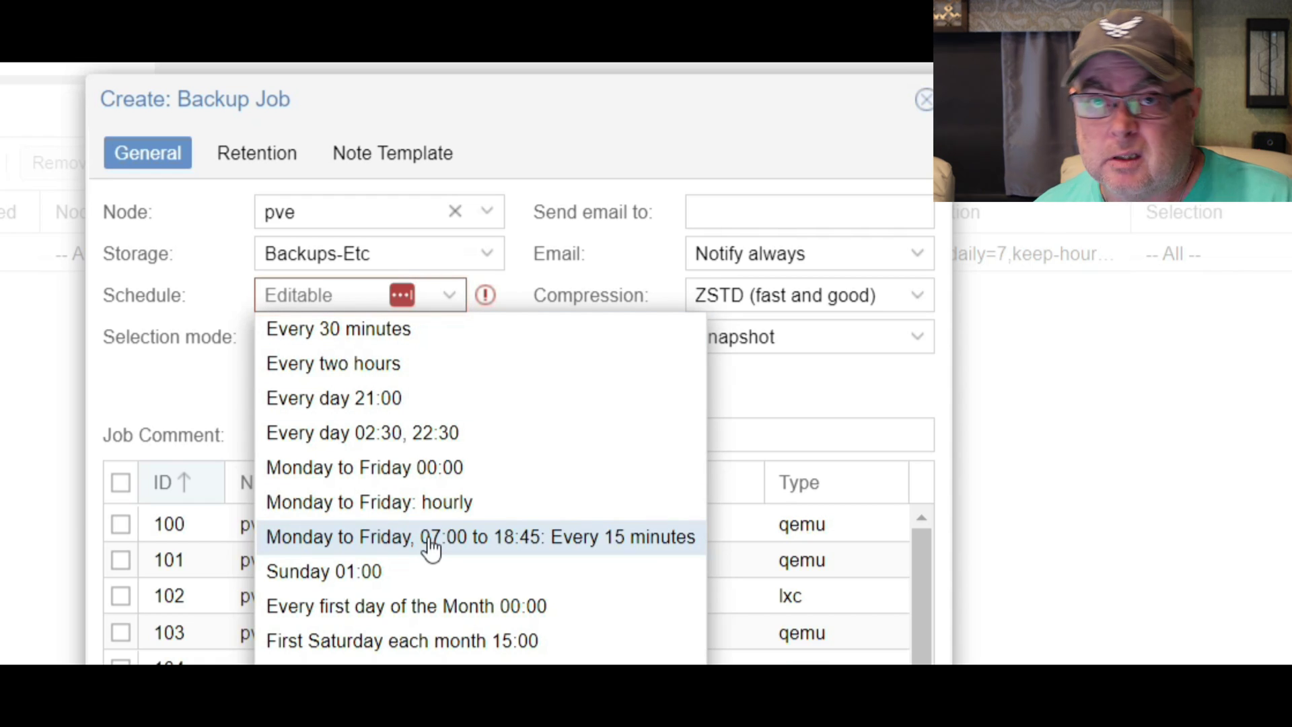
left_click(156, 363)
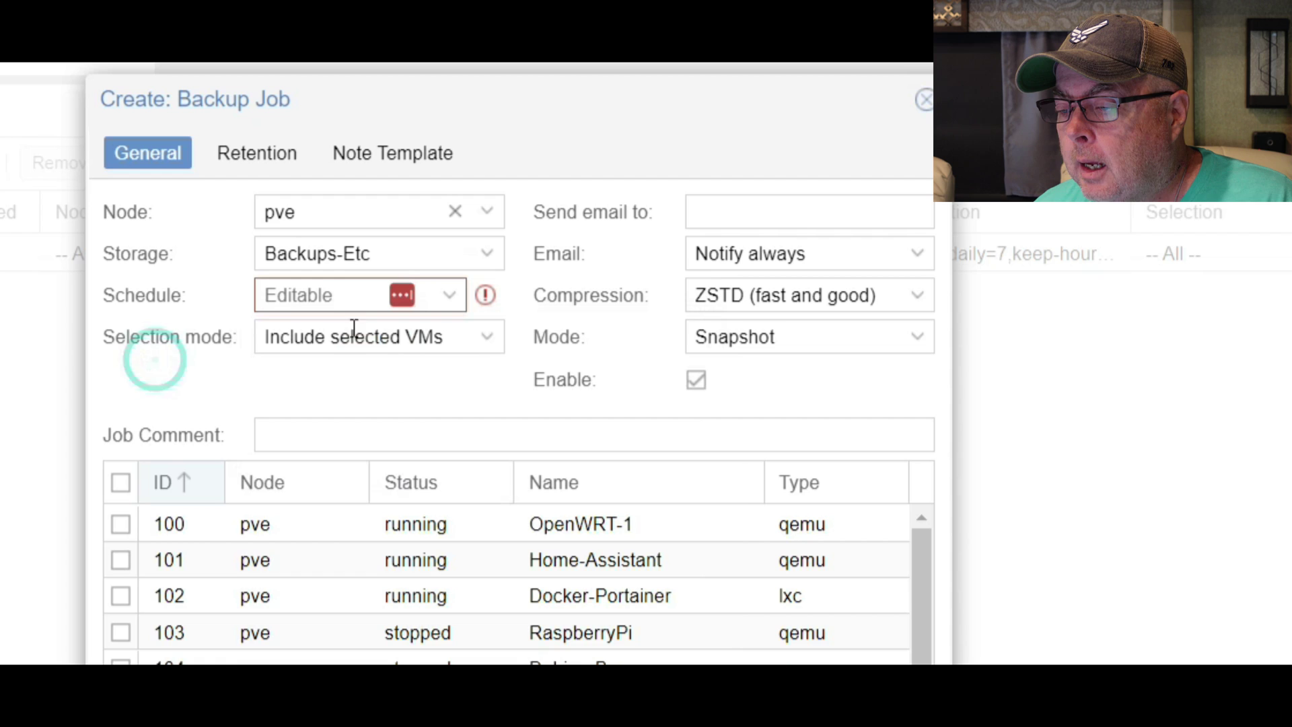
left_click(480, 346)
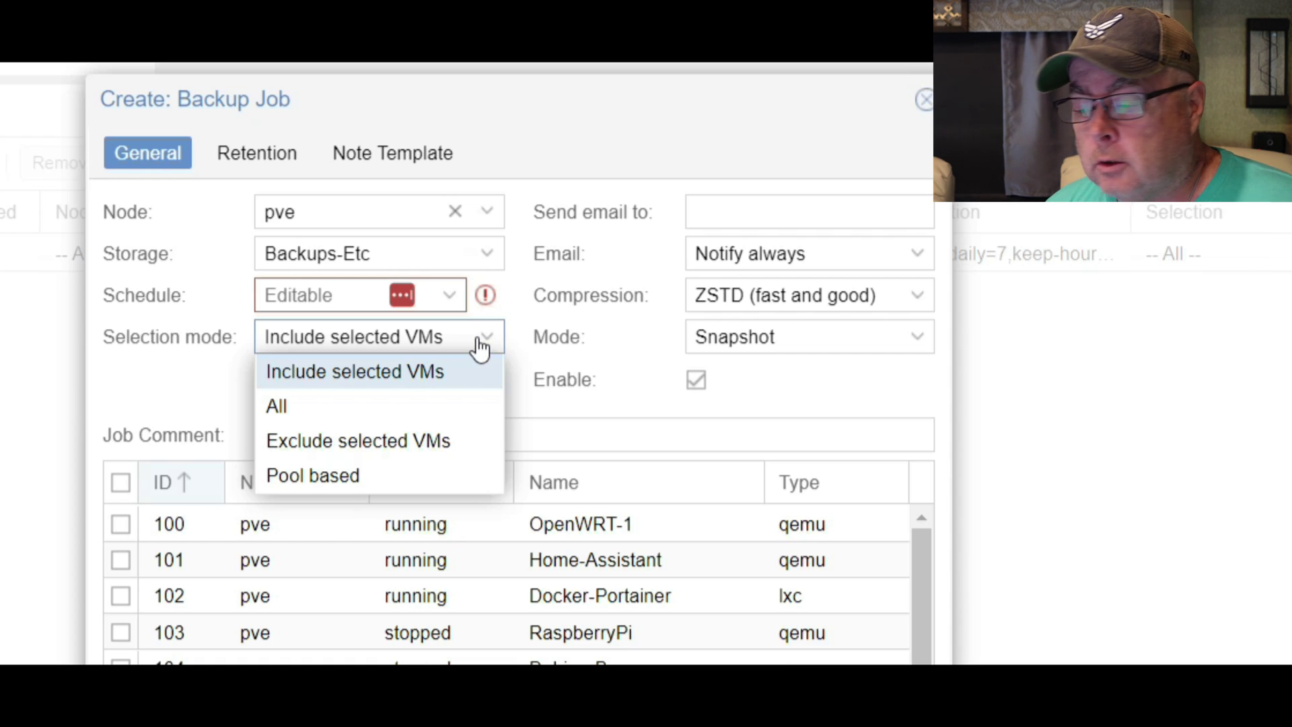
left_click(479, 348)
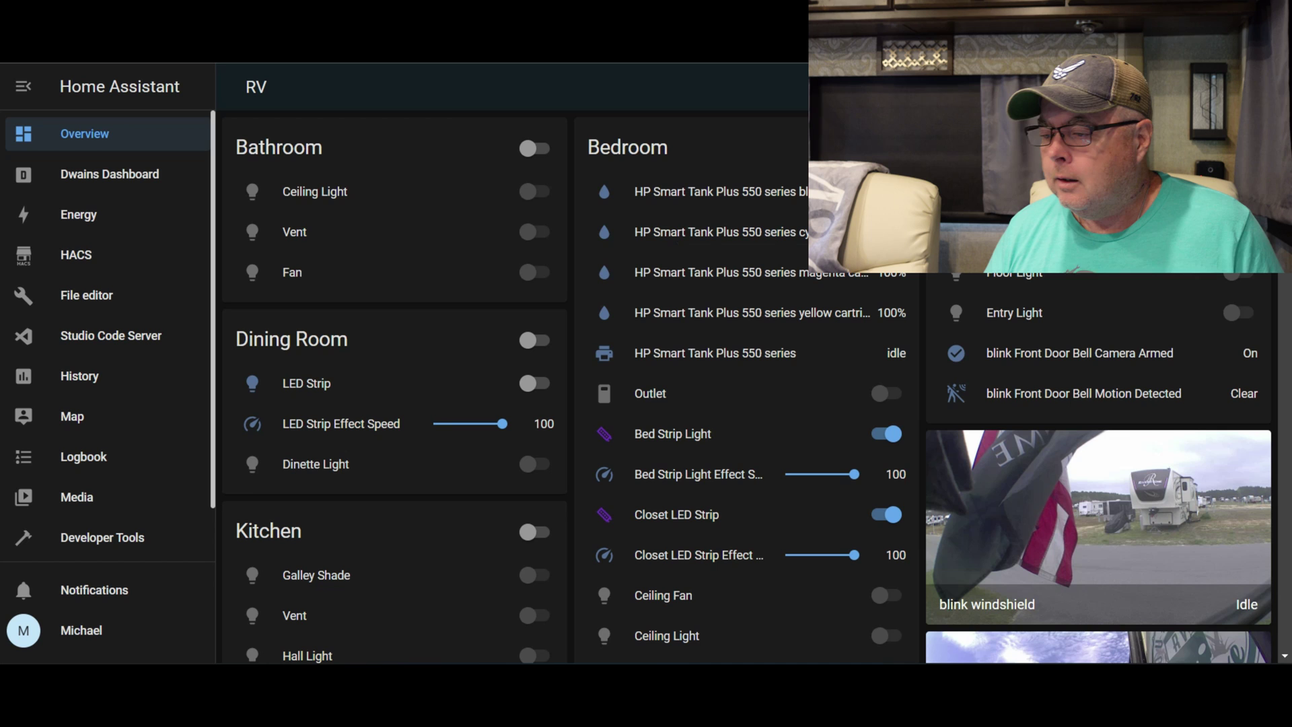
Scroll the RV dashboard down to the Utilities readings, such as SpeedTest ping and download, then back up.
scroll(424, 256, "down", 5)
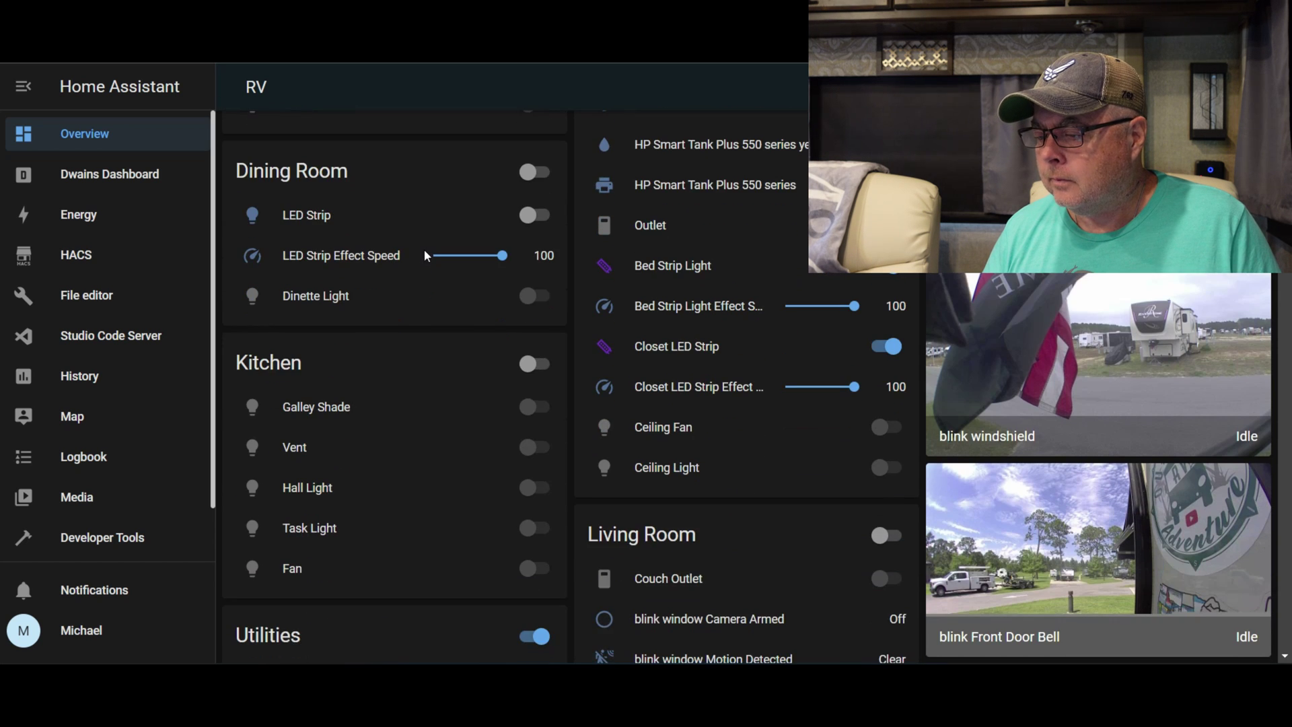
scroll(424, 256, "down", 3)
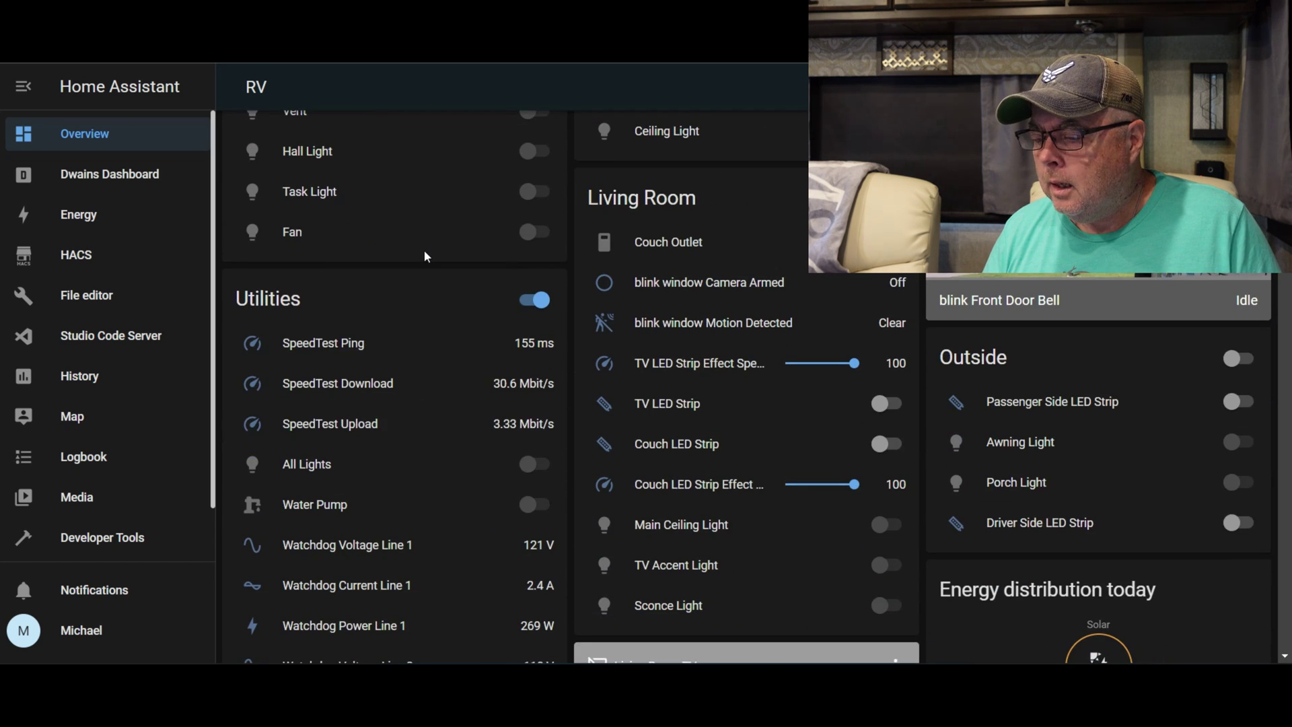
scroll(426, 257, "down", 9)
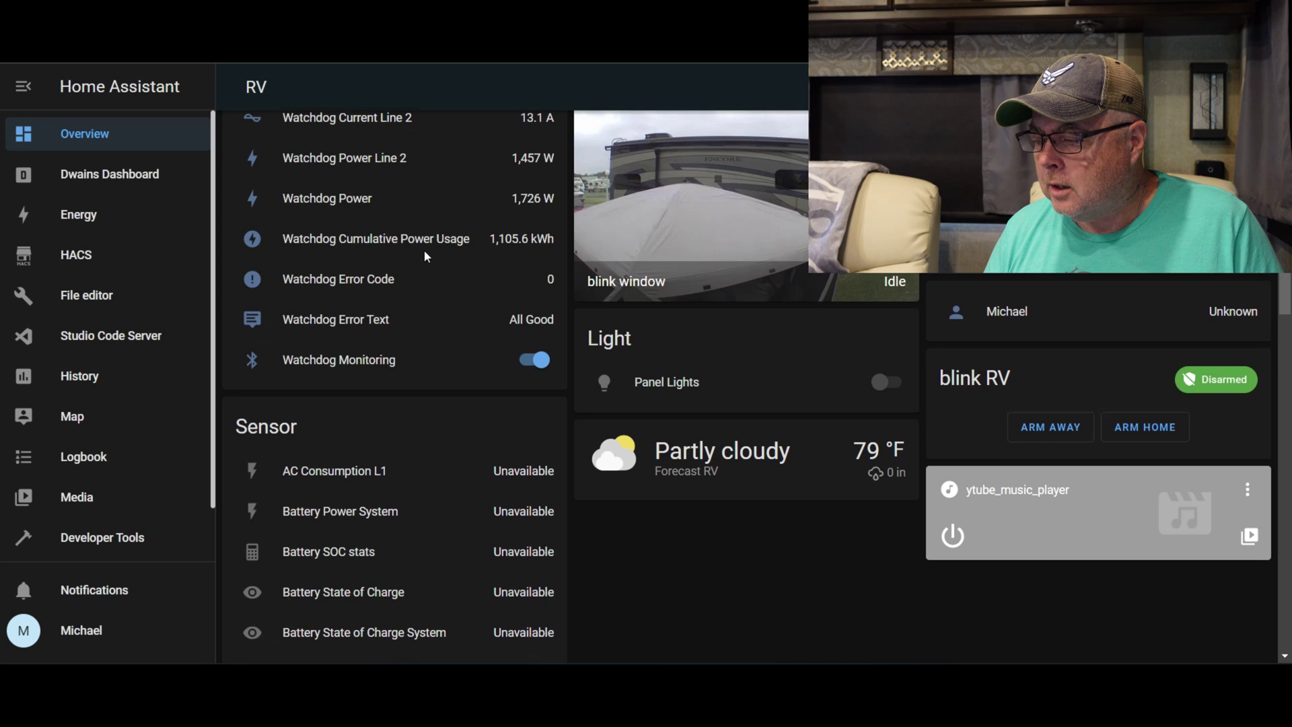
scroll(424, 255, "down", 17)
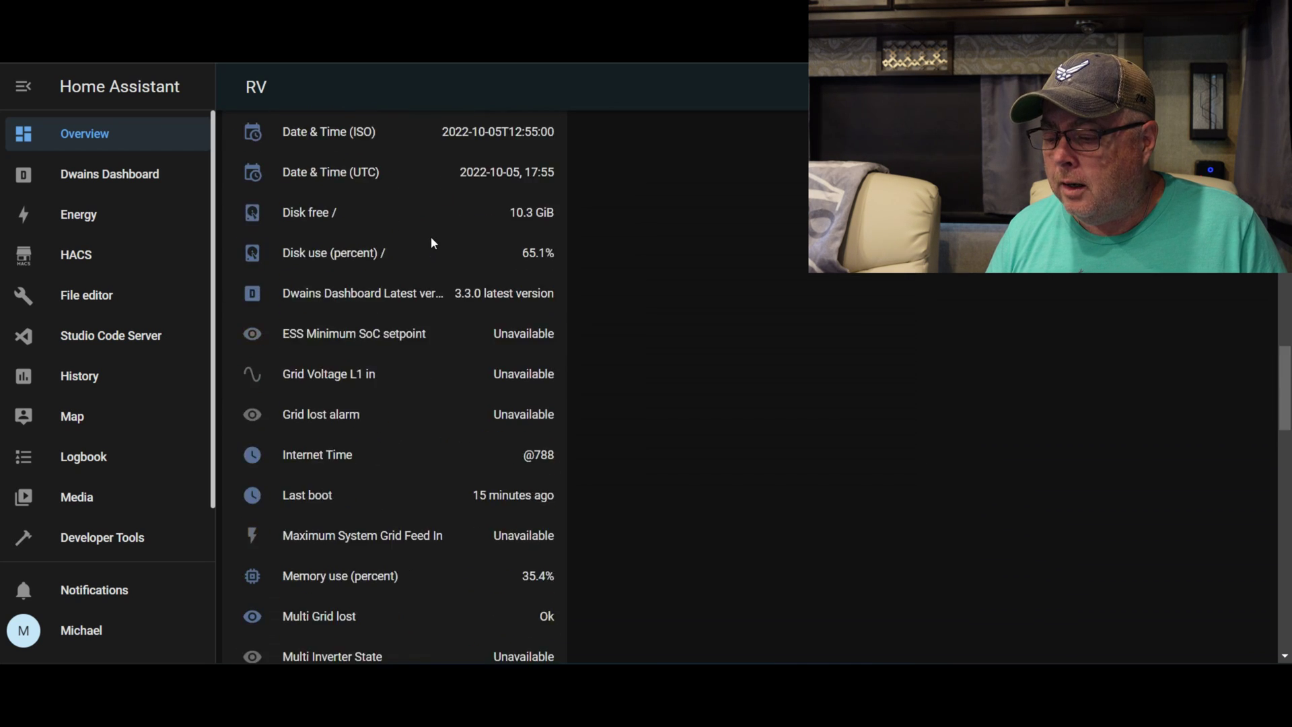
scroll(445, 236, "down", 19)
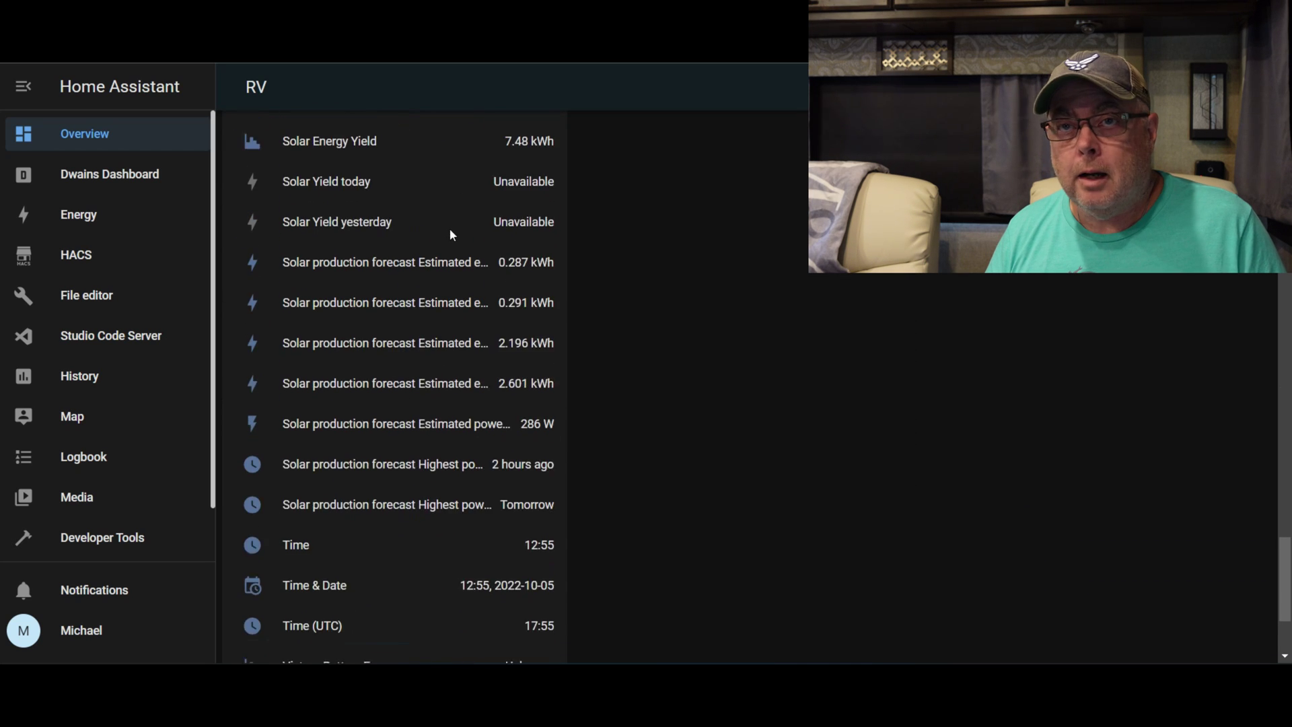
scroll(453, 232, "down", 2)
scroll(453, 235, "up", 20)
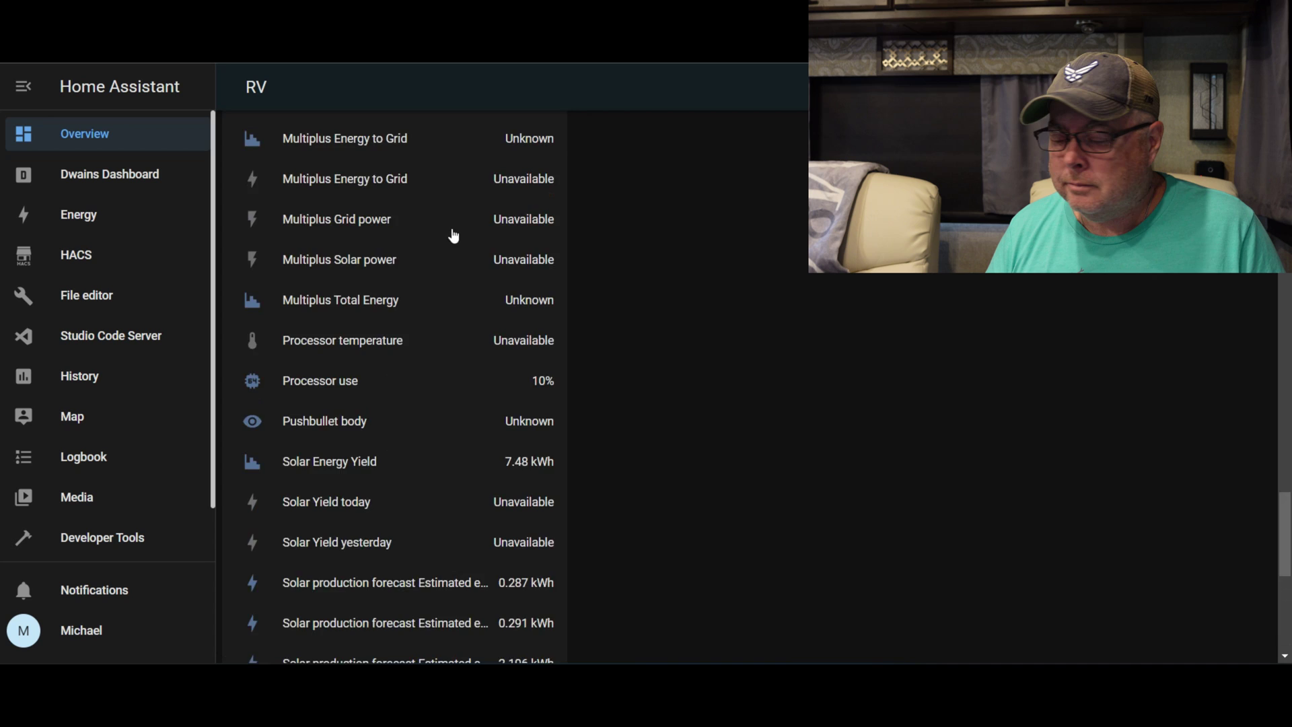
scroll(452, 232, "up", 10)
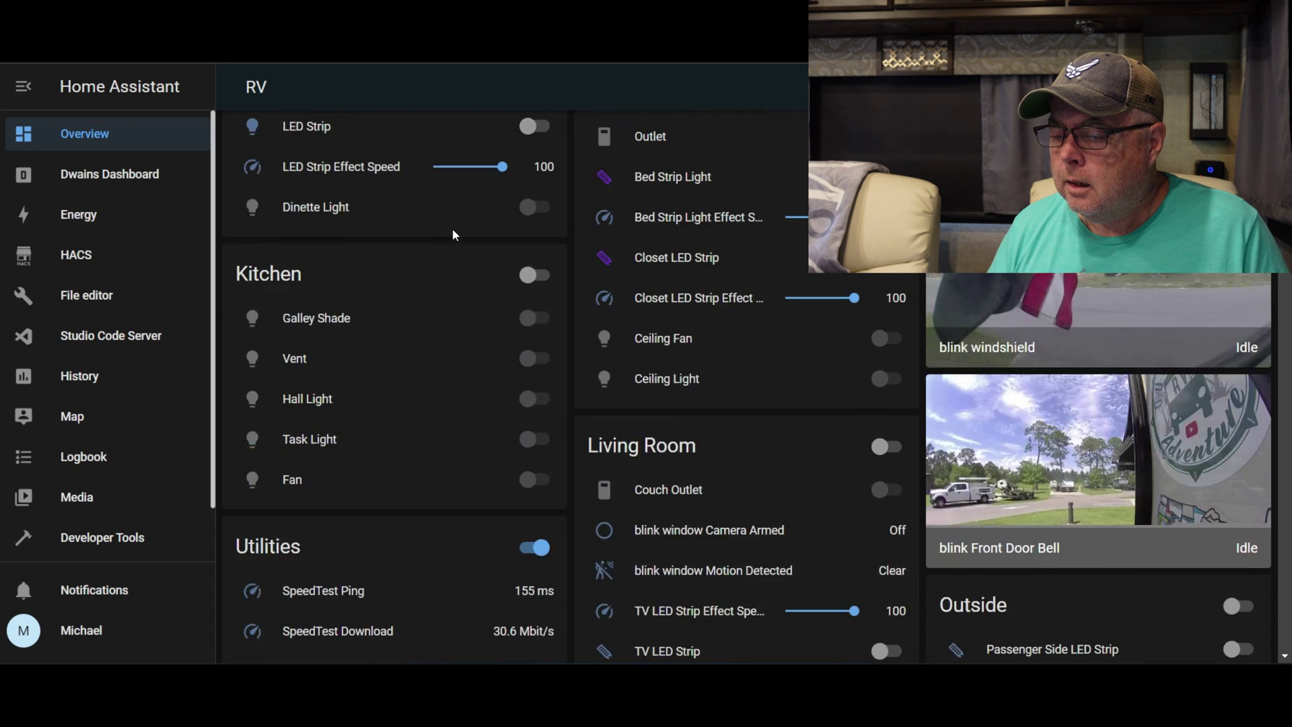
Switch to the Dwains Dashboard view and scroll over its area cards.
left_click(164, 174)
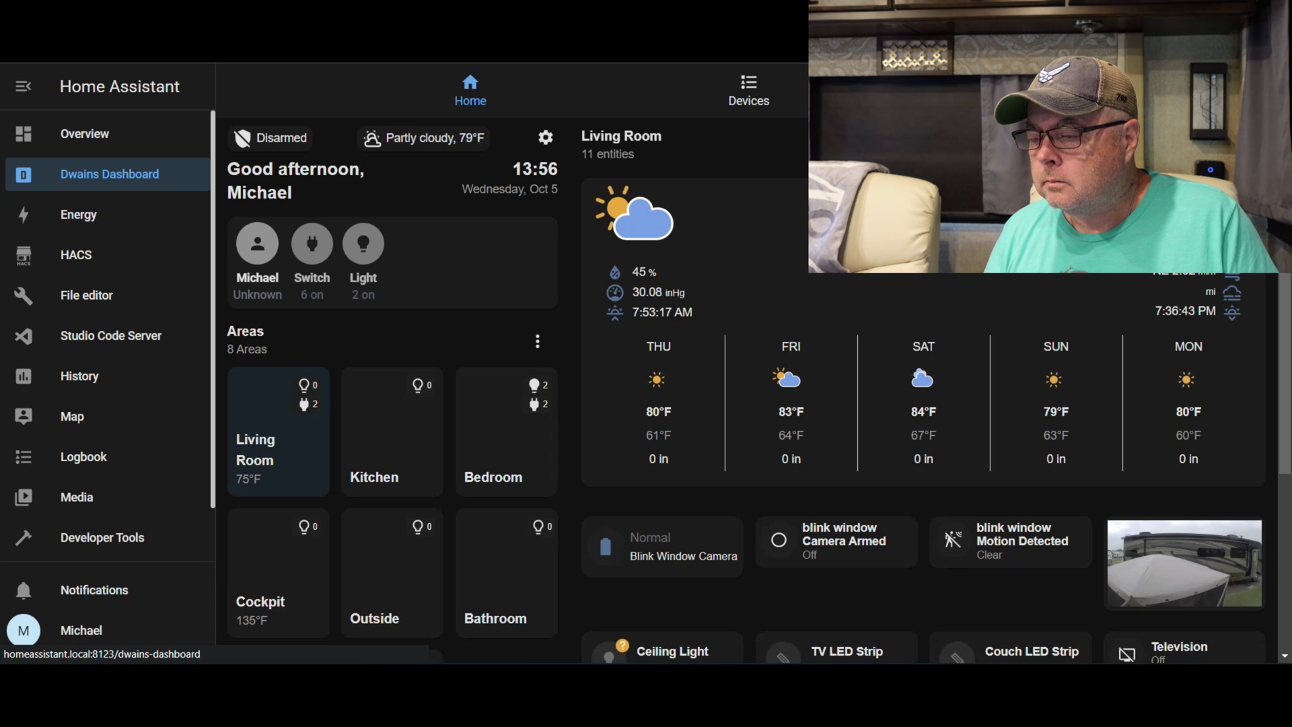
scroll(789, 278, "down", 4)
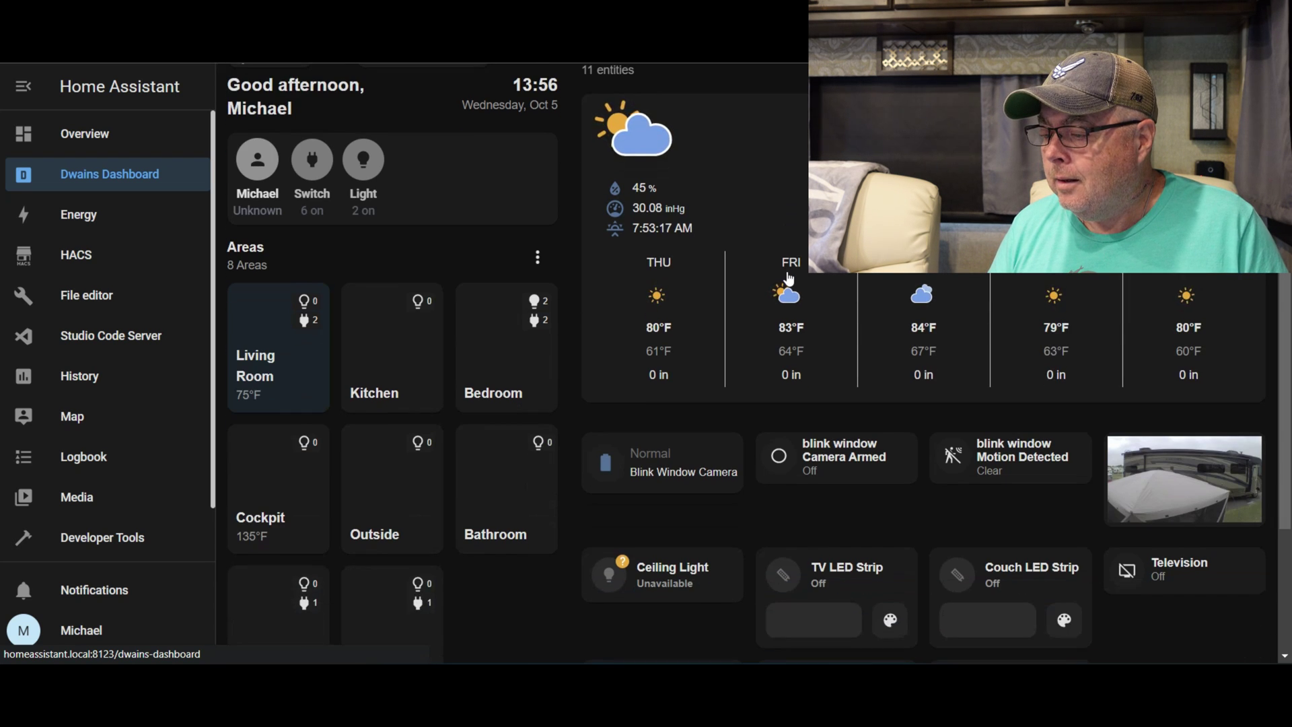
scroll(789, 278, "up", 3)
scroll(789, 278, "down", 3)
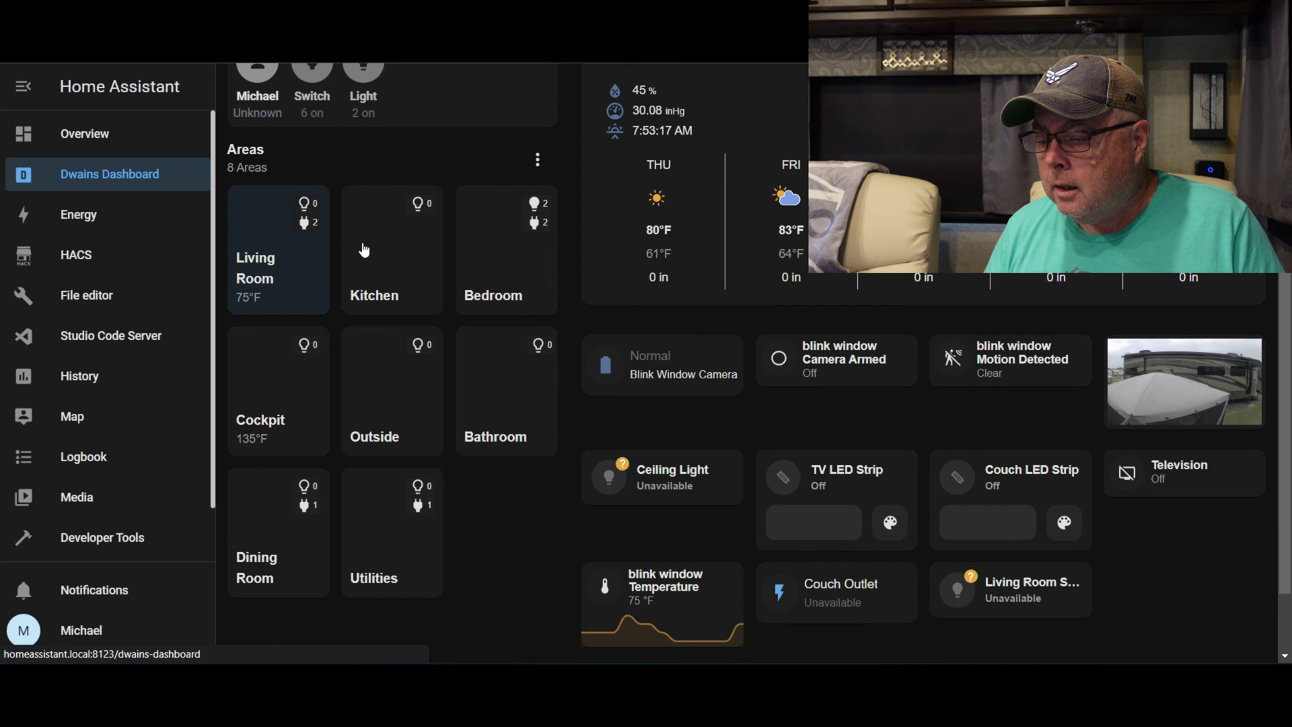
Show Kitchen, Bedroom, Bathroom, Outside, Cockpit, Living Room and Kitchen areas, ending on Bedroom.
left_click(369, 252)
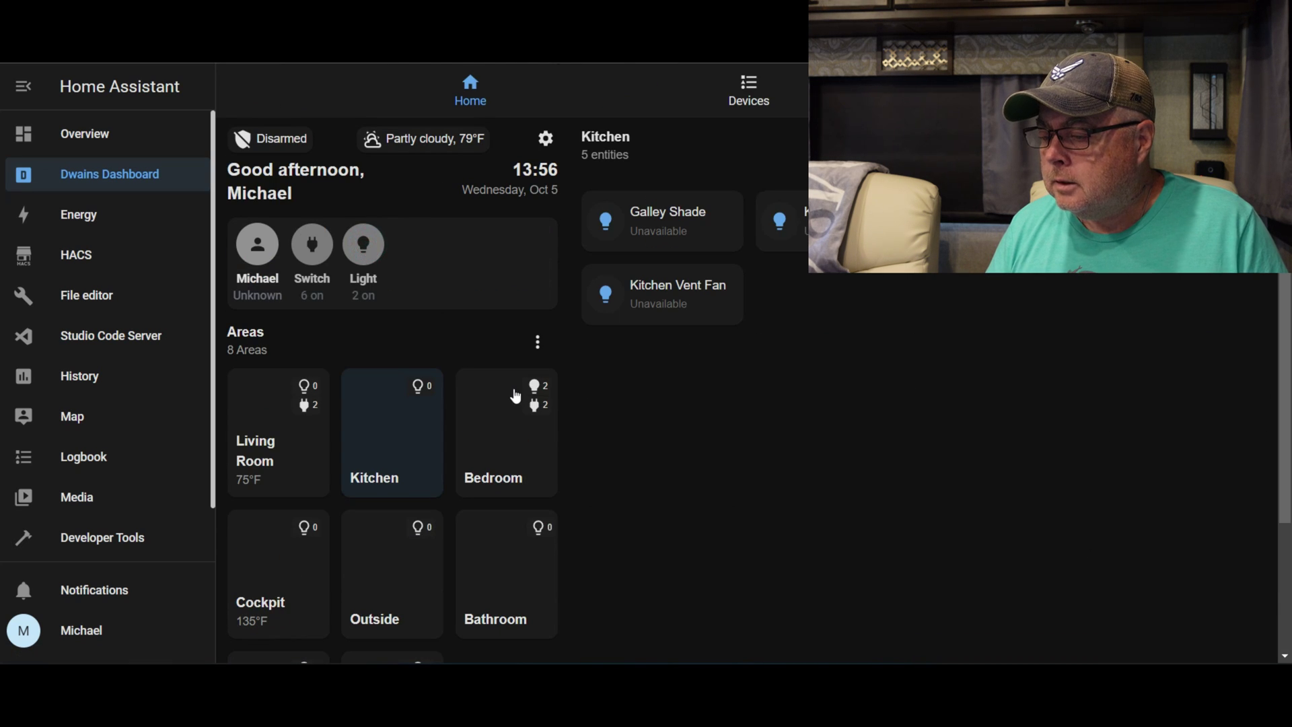
left_click(516, 411)
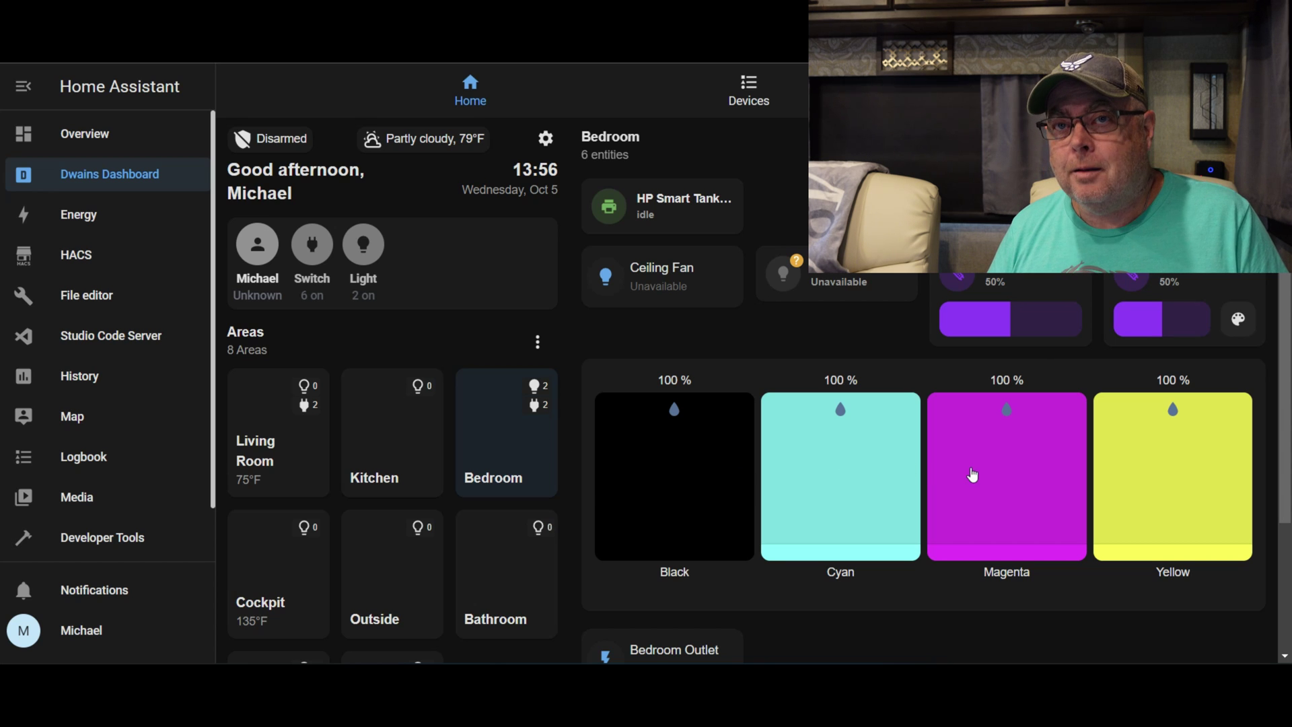
scroll(847, 511, "down", 1)
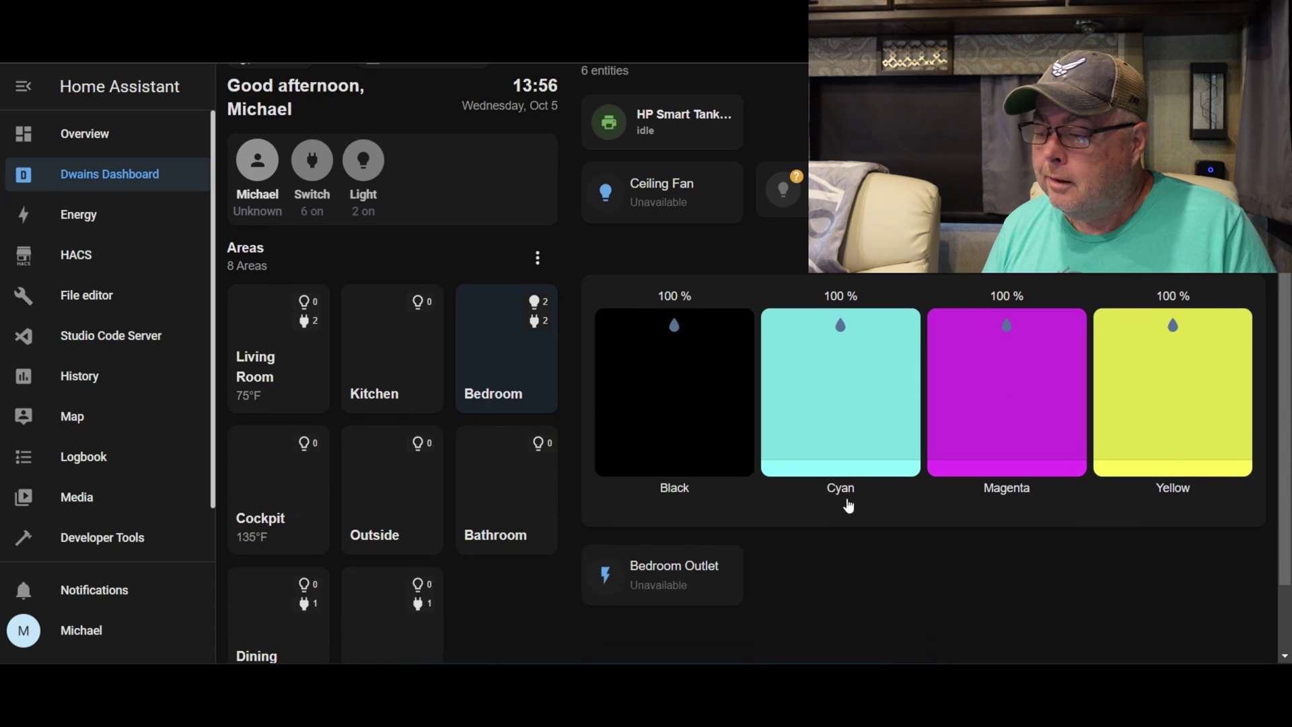
left_click(491, 511)
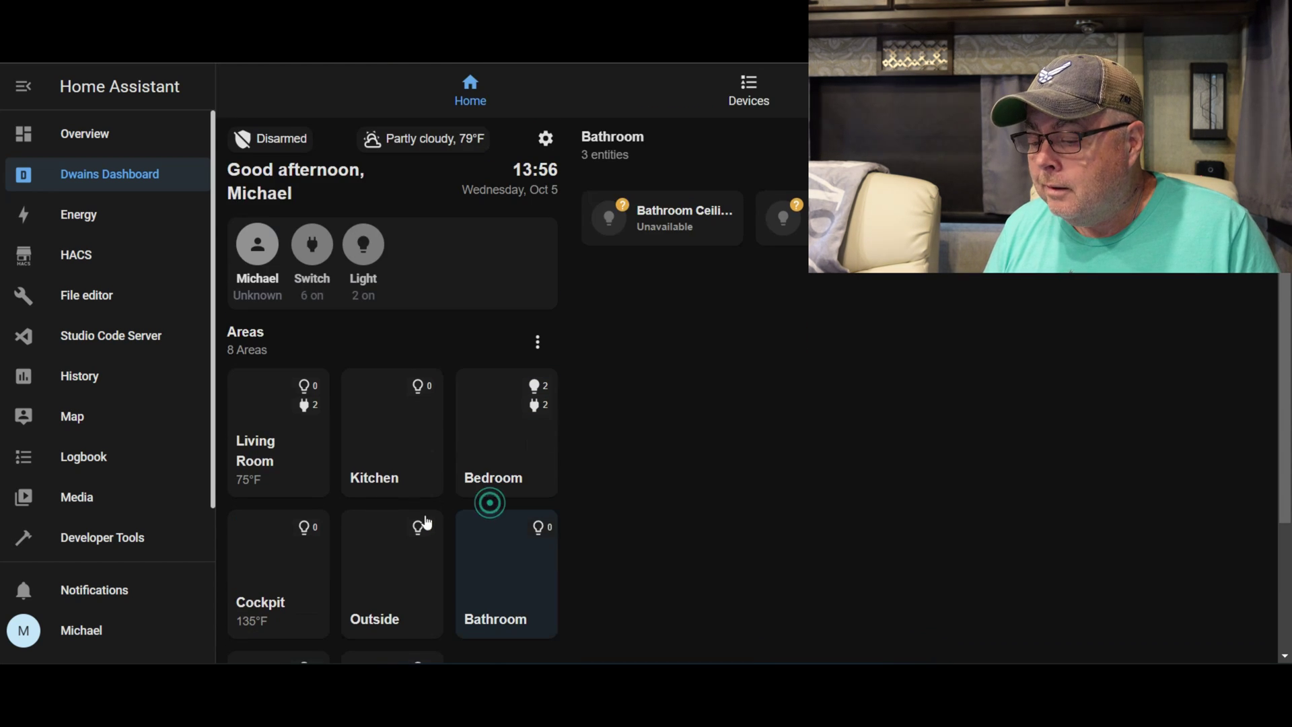
left_click(422, 556)
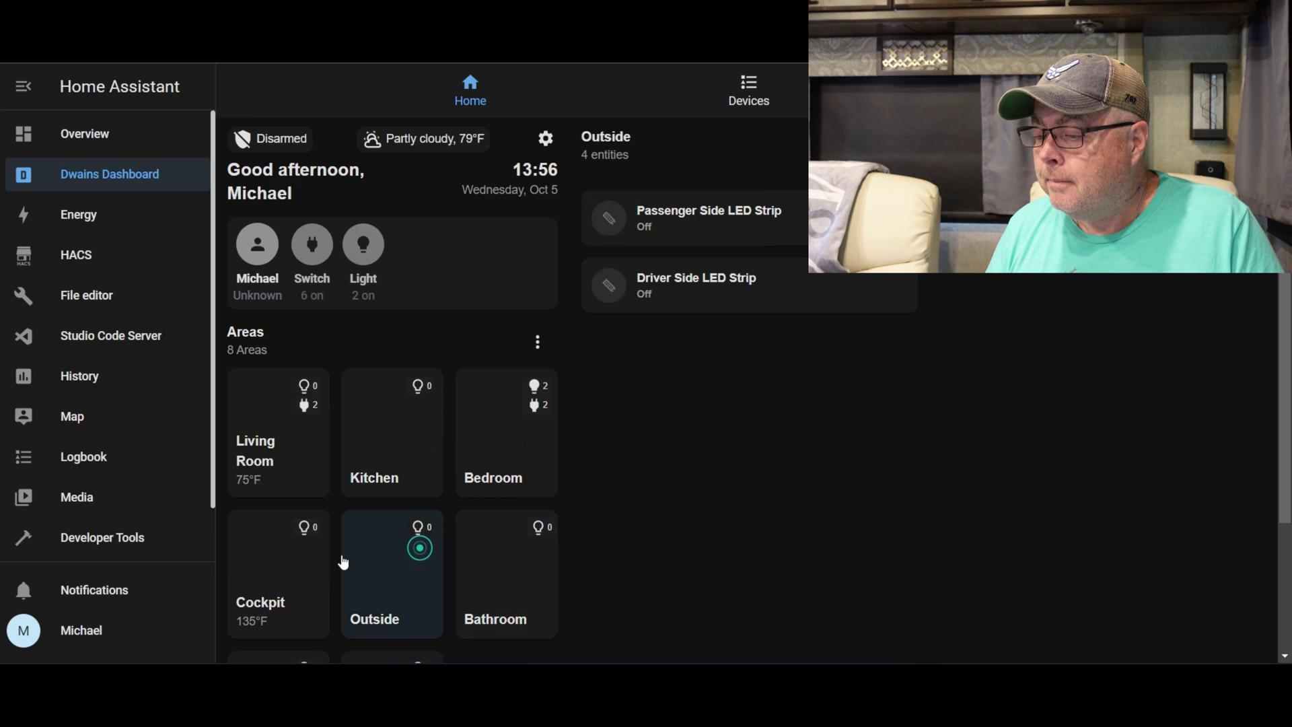
left_click(279, 566)
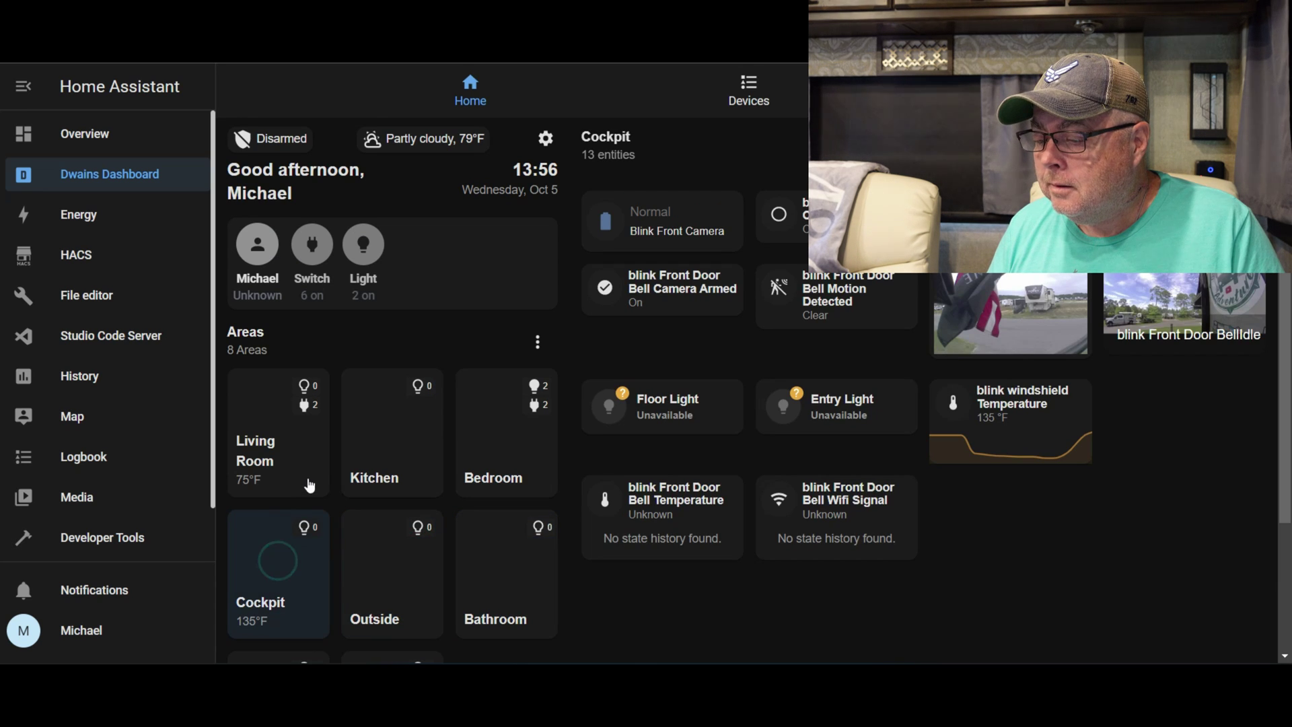
left_click(309, 482)
left_click(413, 439)
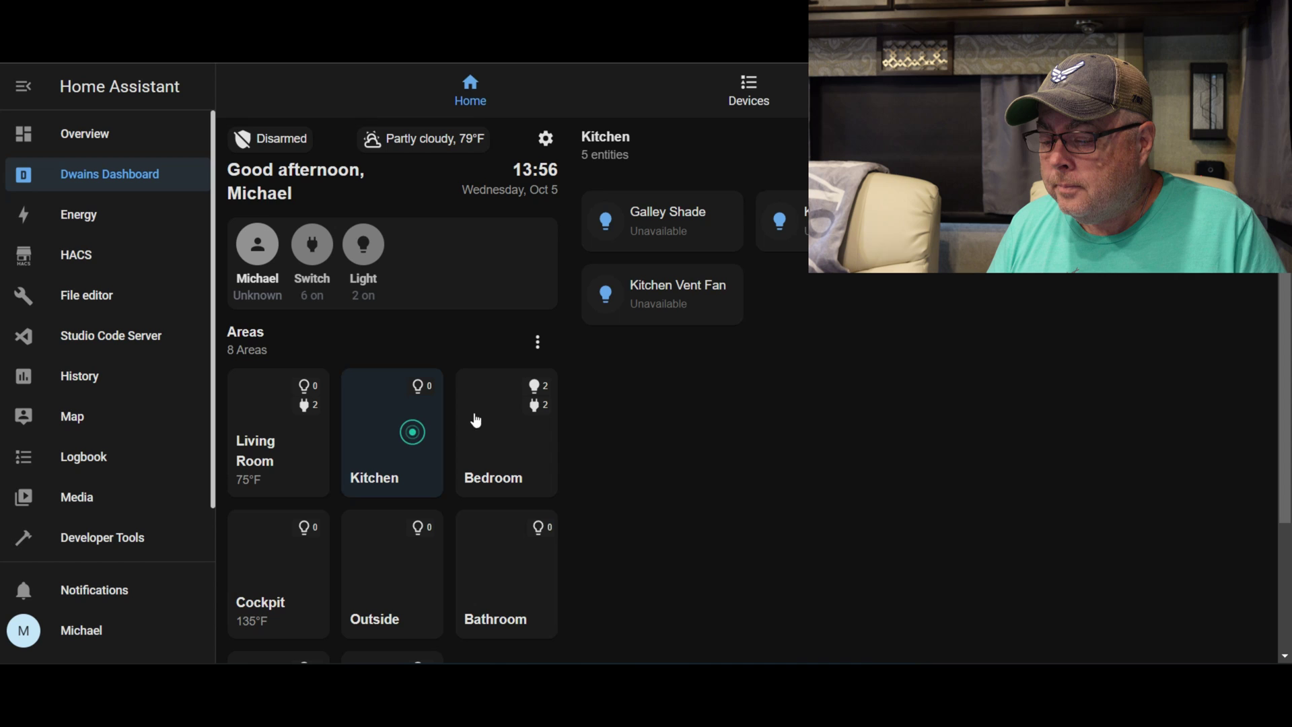
left_click(513, 444)
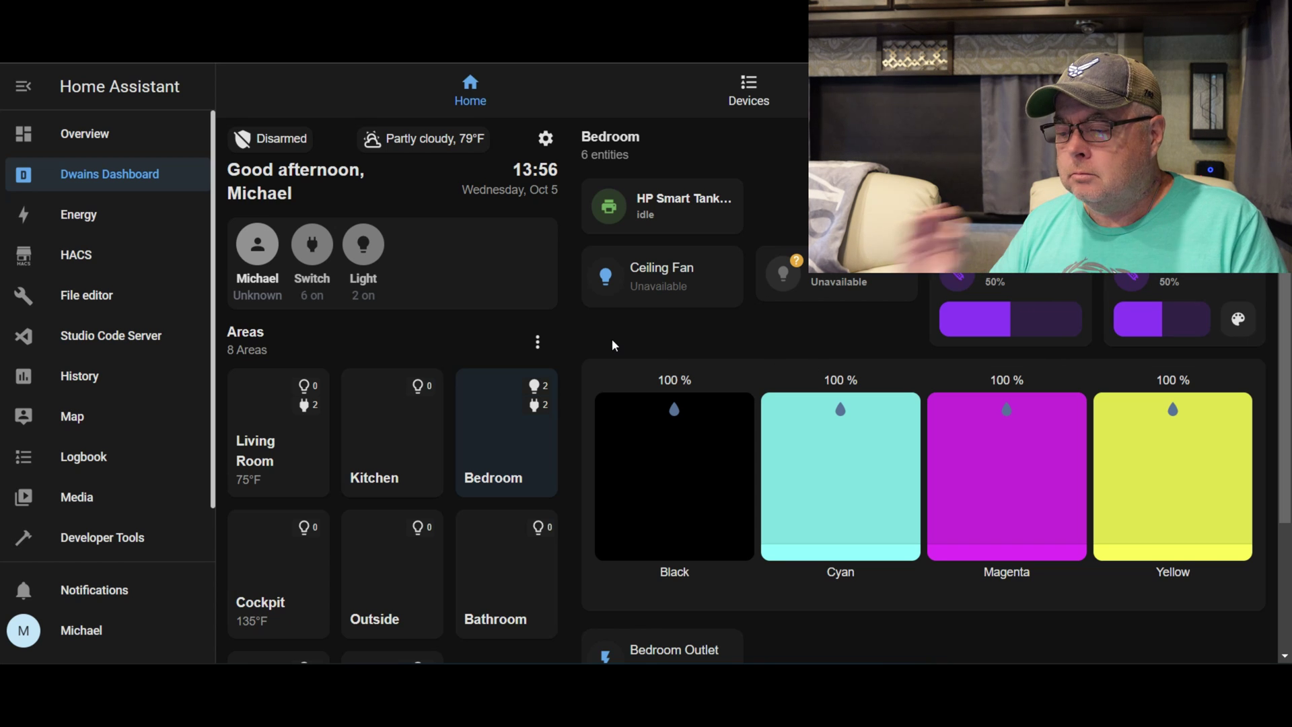
Visit Developer Tools, then scroll through the Devices & Services integrations like blink, HACS and HP Printer.
left_click(126, 537)
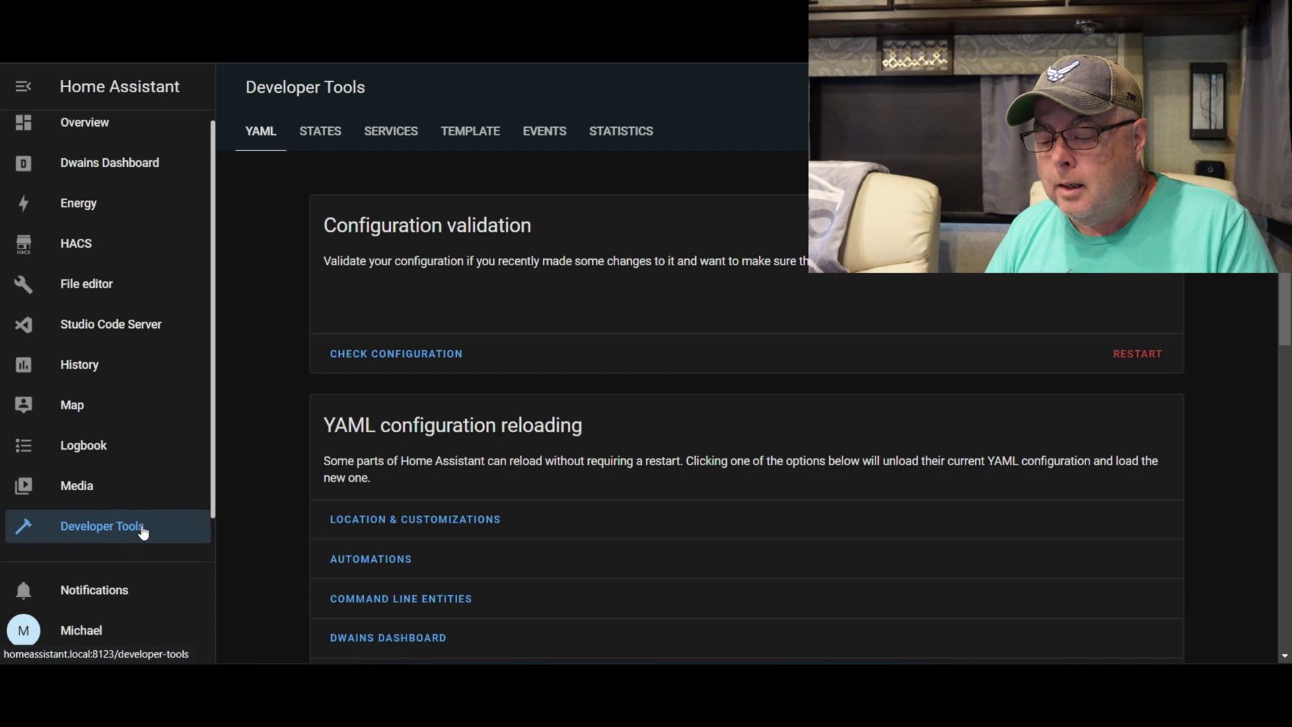
scroll(135, 528, "down", 1)
left_click(128, 529)
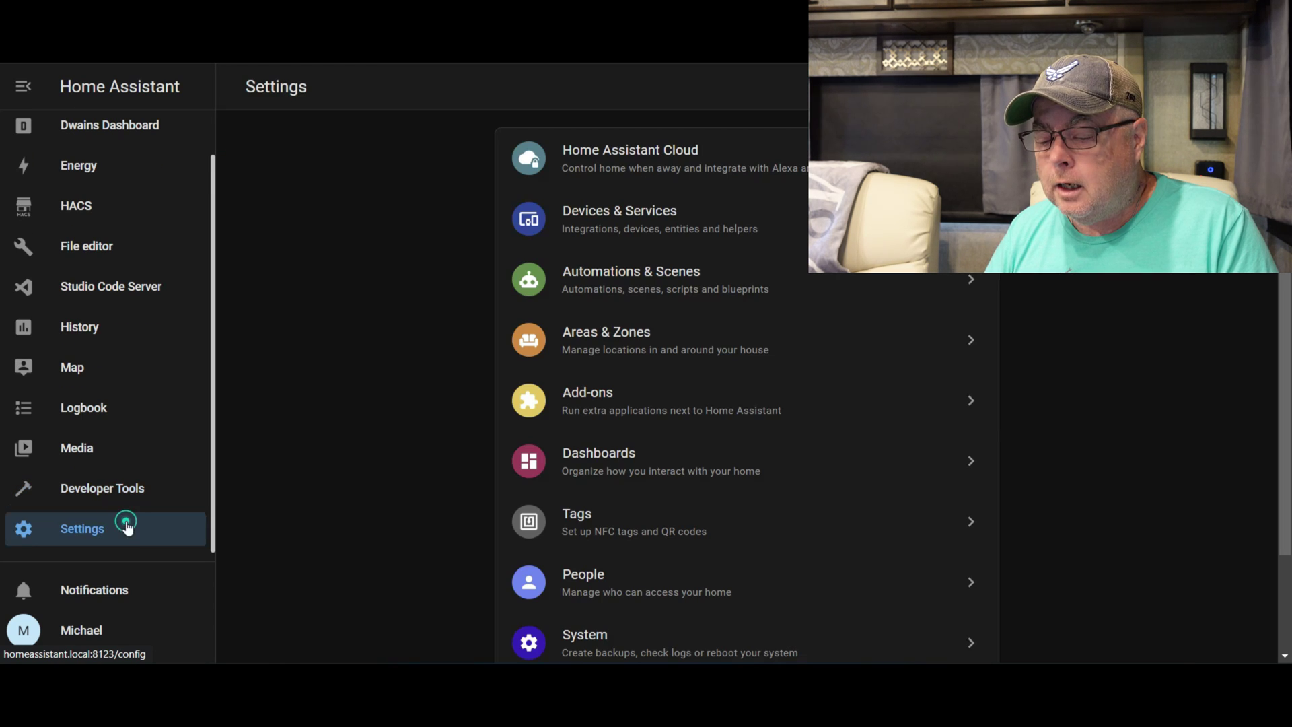
left_click(637, 222)
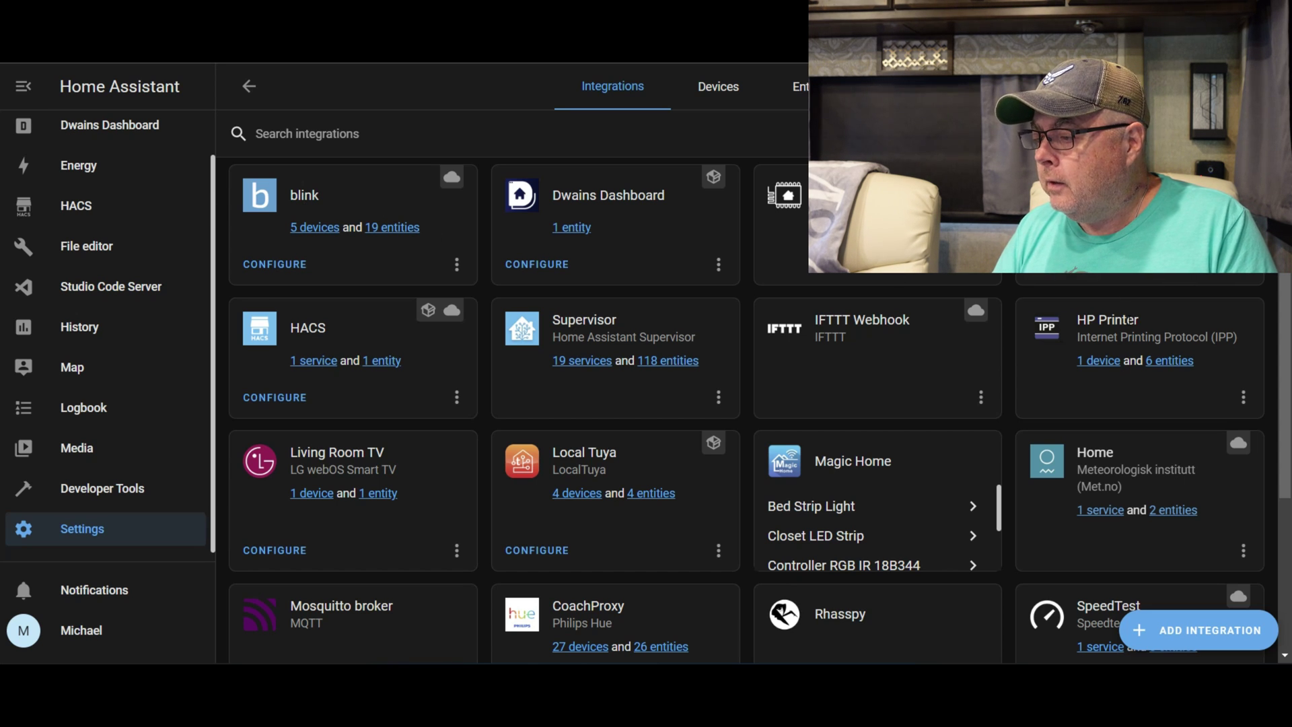
scroll(1137, 350, "down", 3)
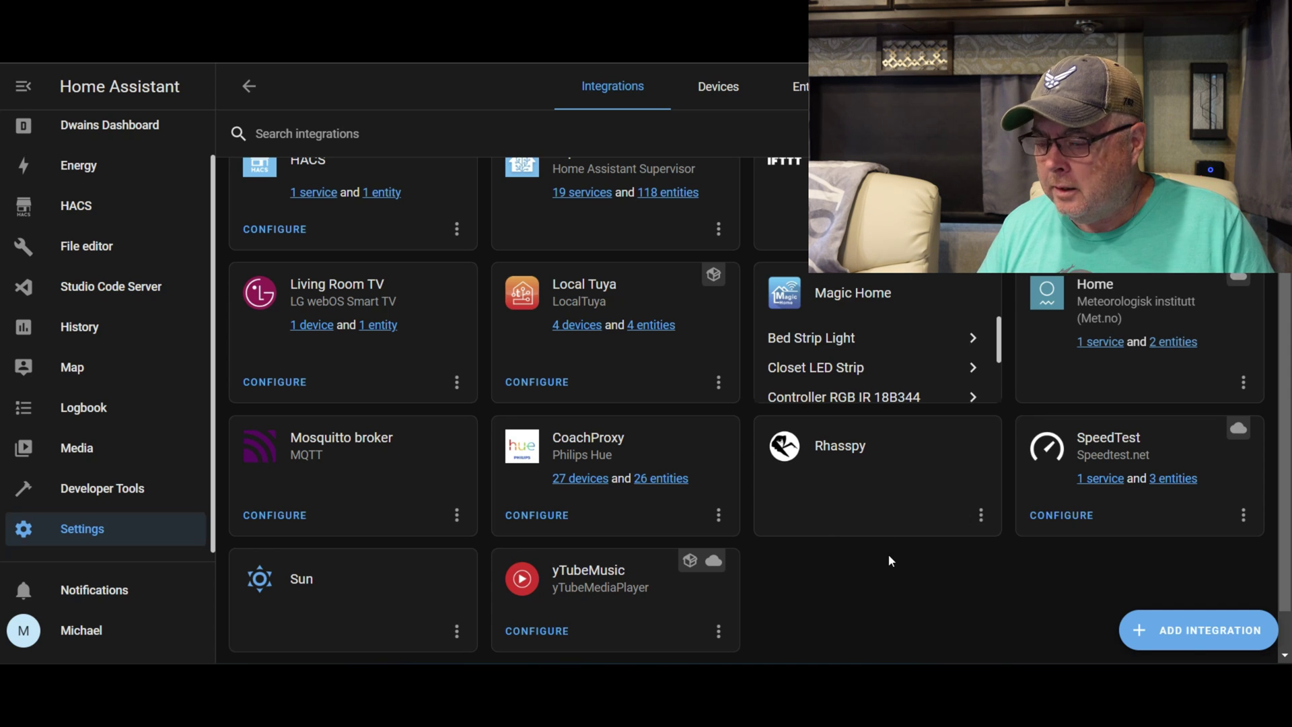
scroll(889, 555, "up", 3)
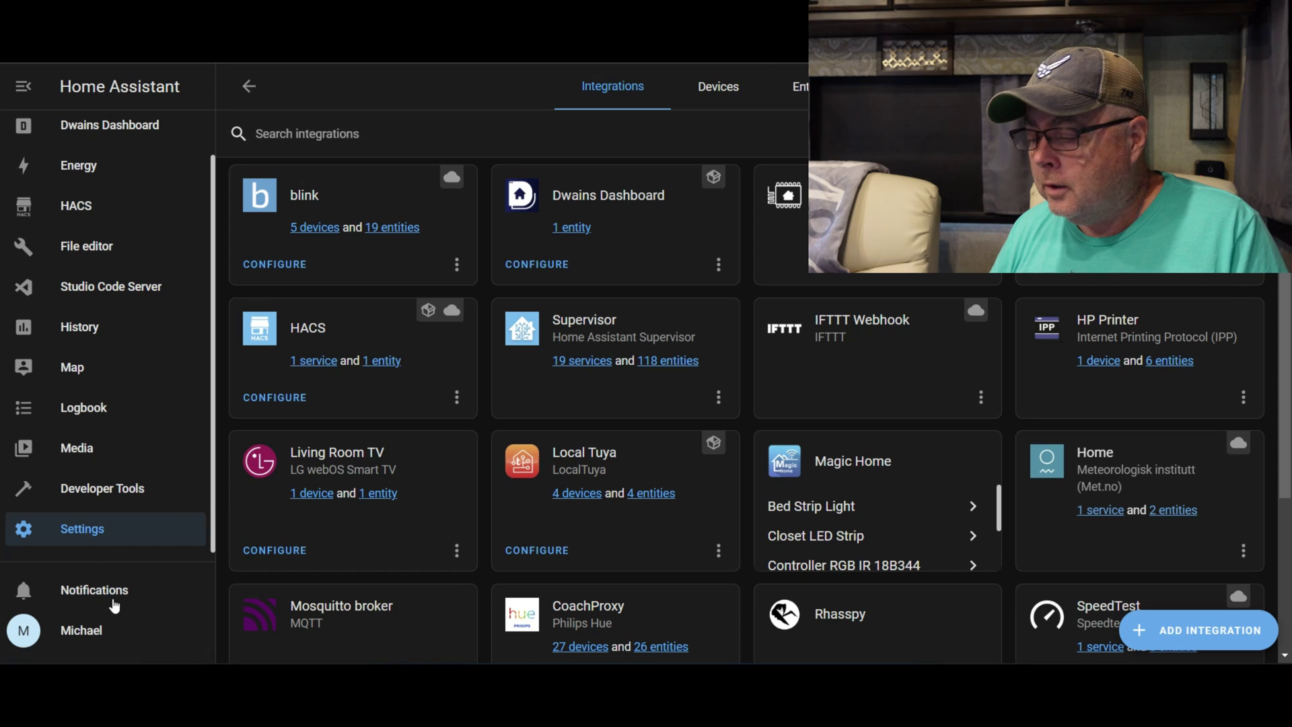
Create a new automation from scratch via Settings > Automations.
left_click(114, 546)
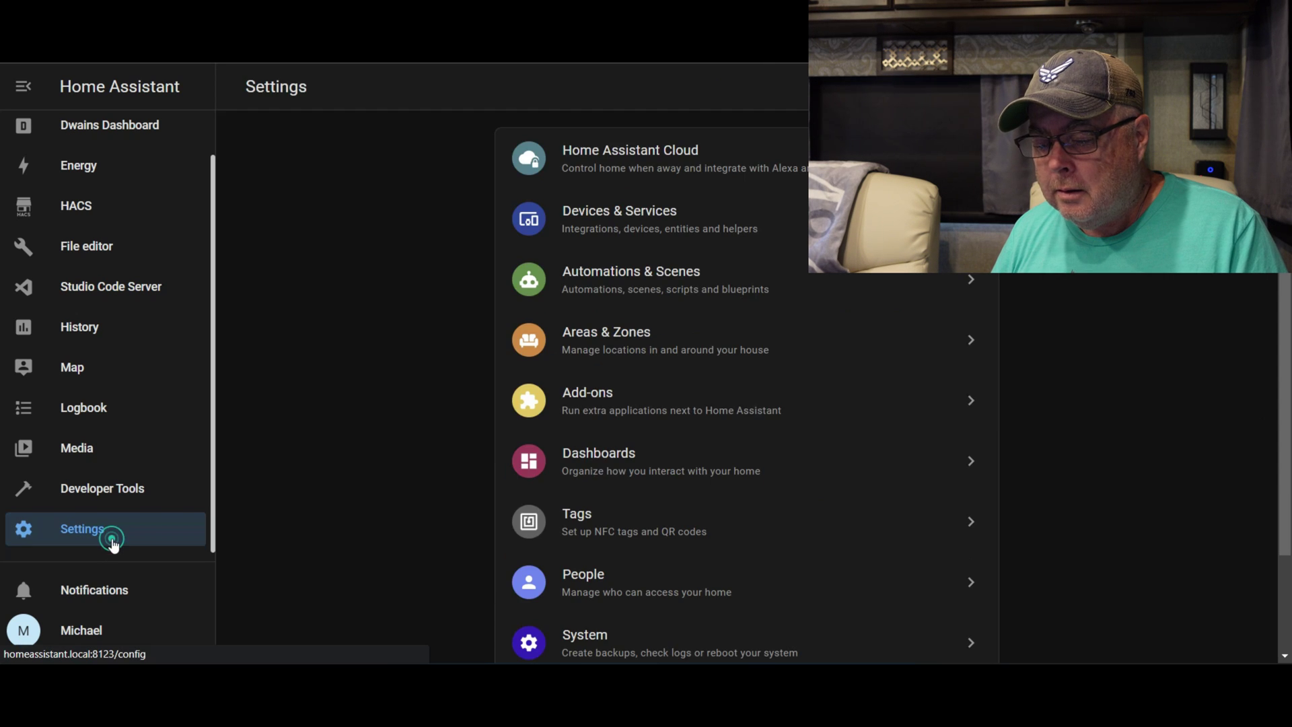
left_click(632, 272)
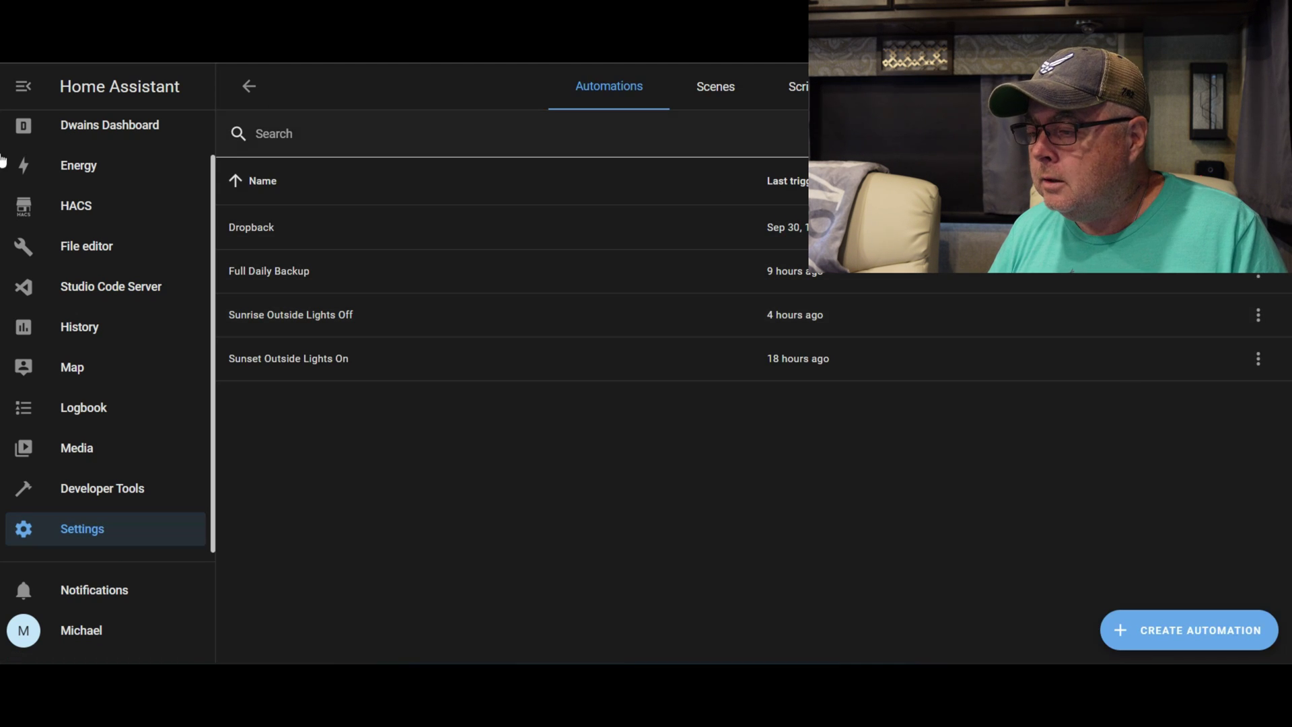
left_click(1187, 635)
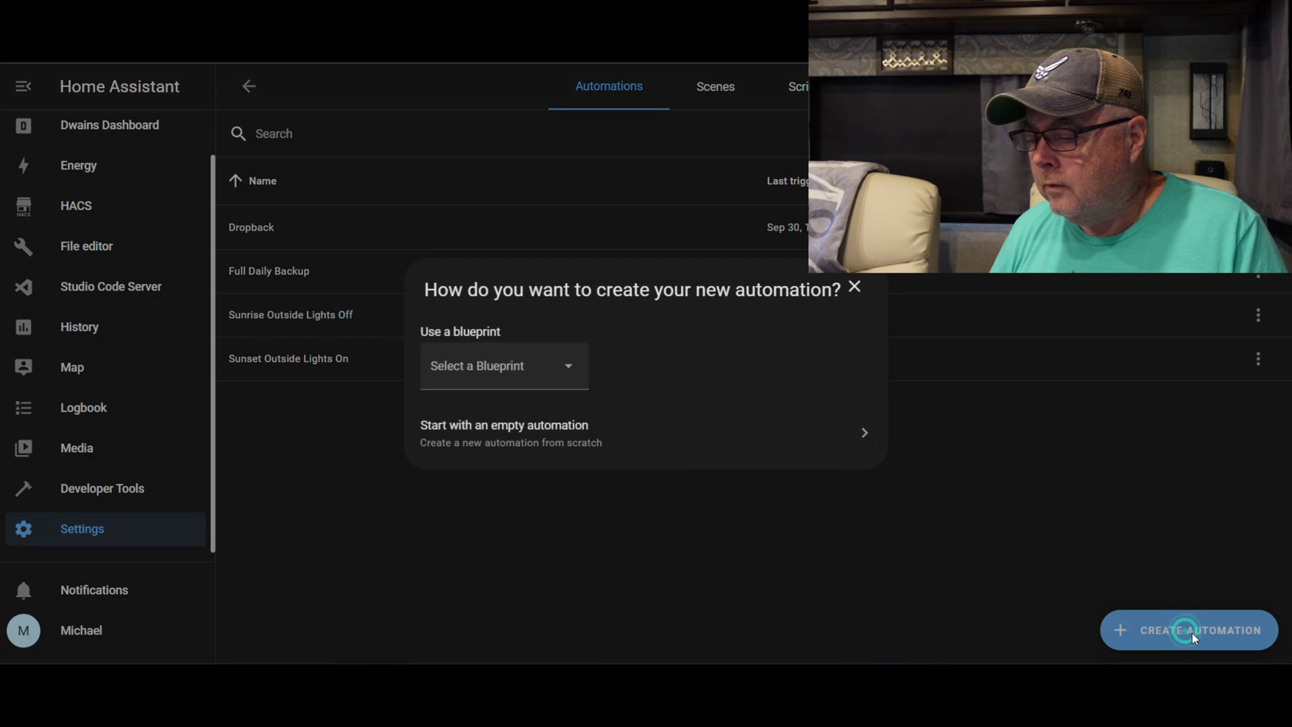
left_click(563, 448)
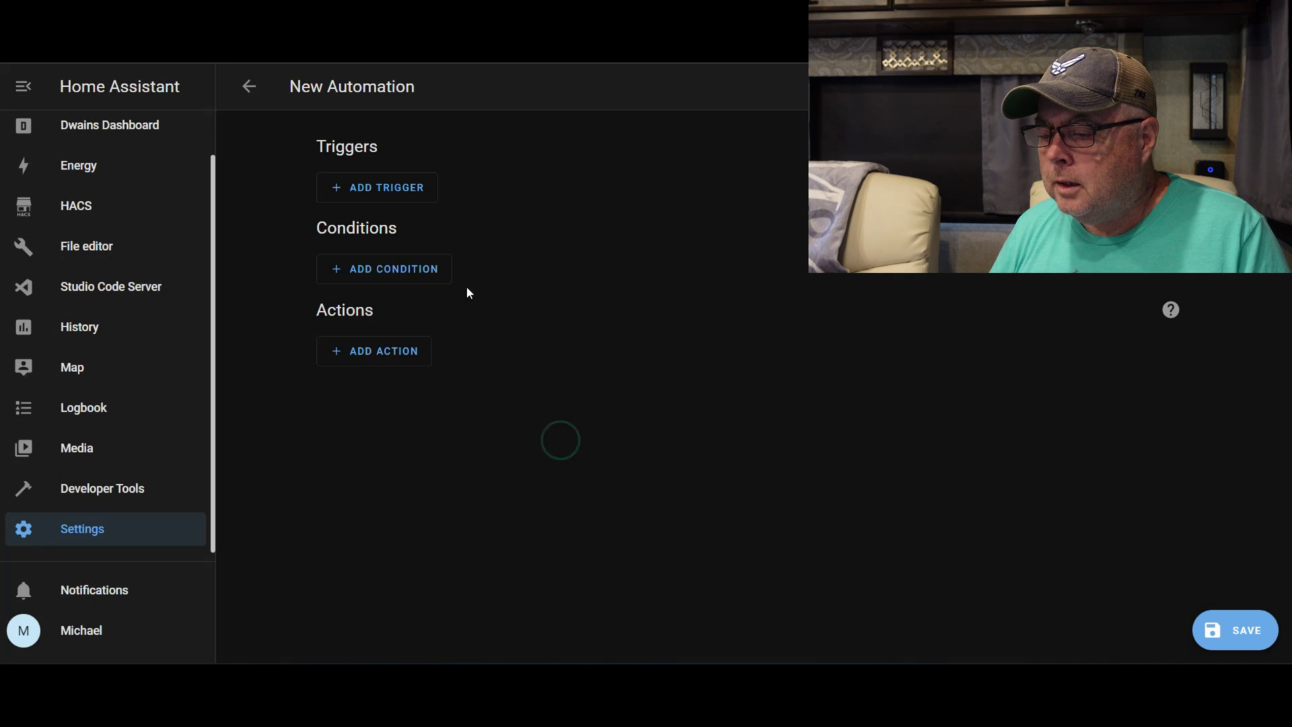
Add a Sun trigger with the Sunset event.
left_click(421, 204)
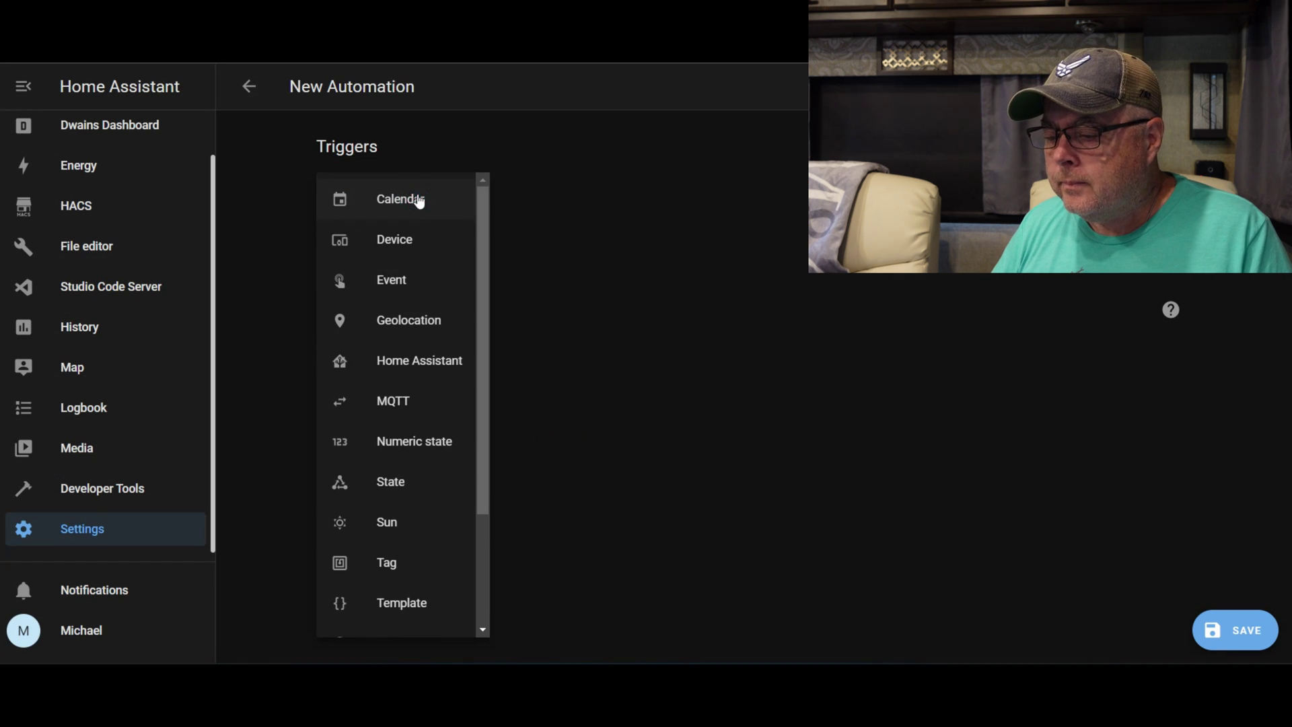
scroll(420, 208, "down", 2)
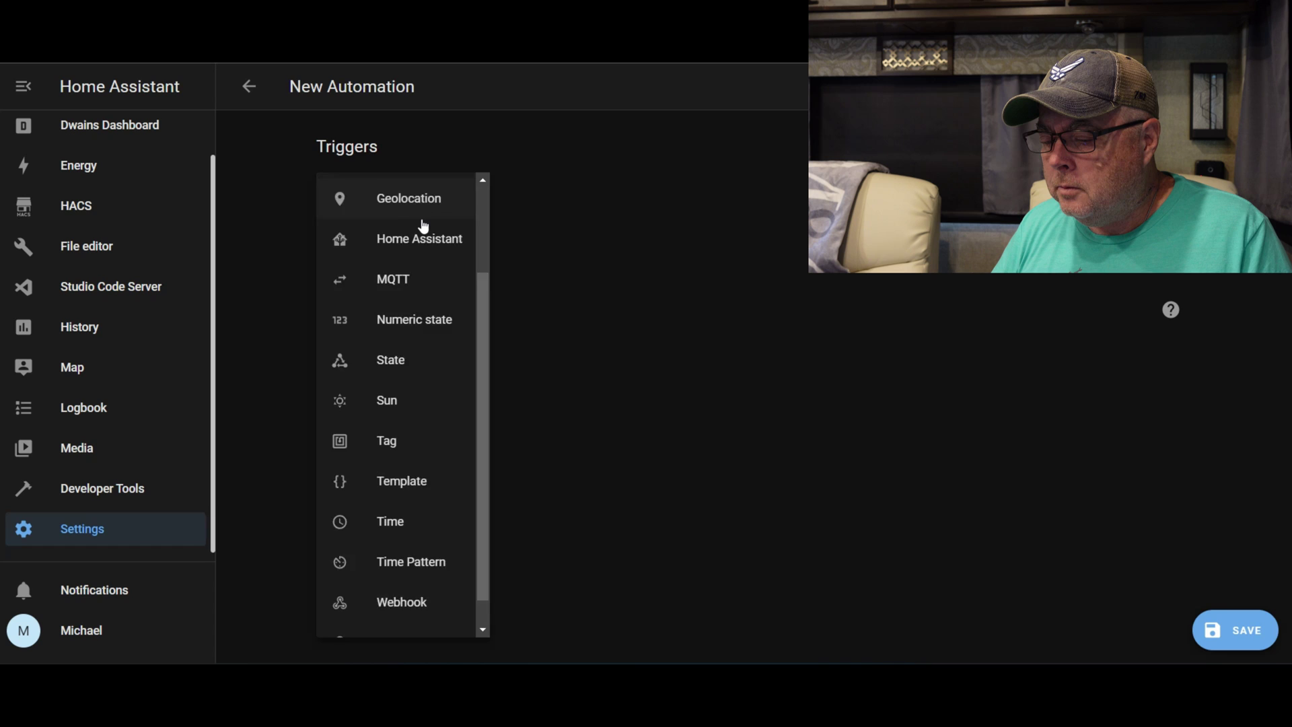
left_click(426, 387)
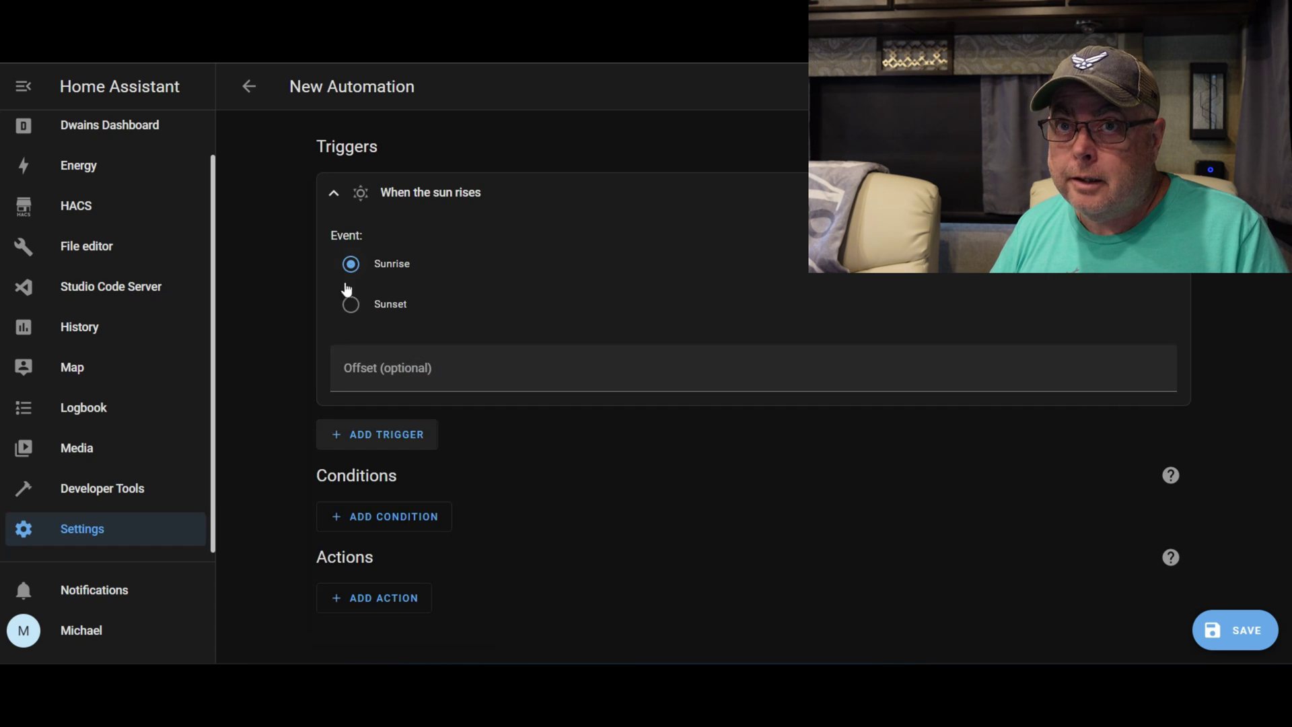
left_click(357, 309)
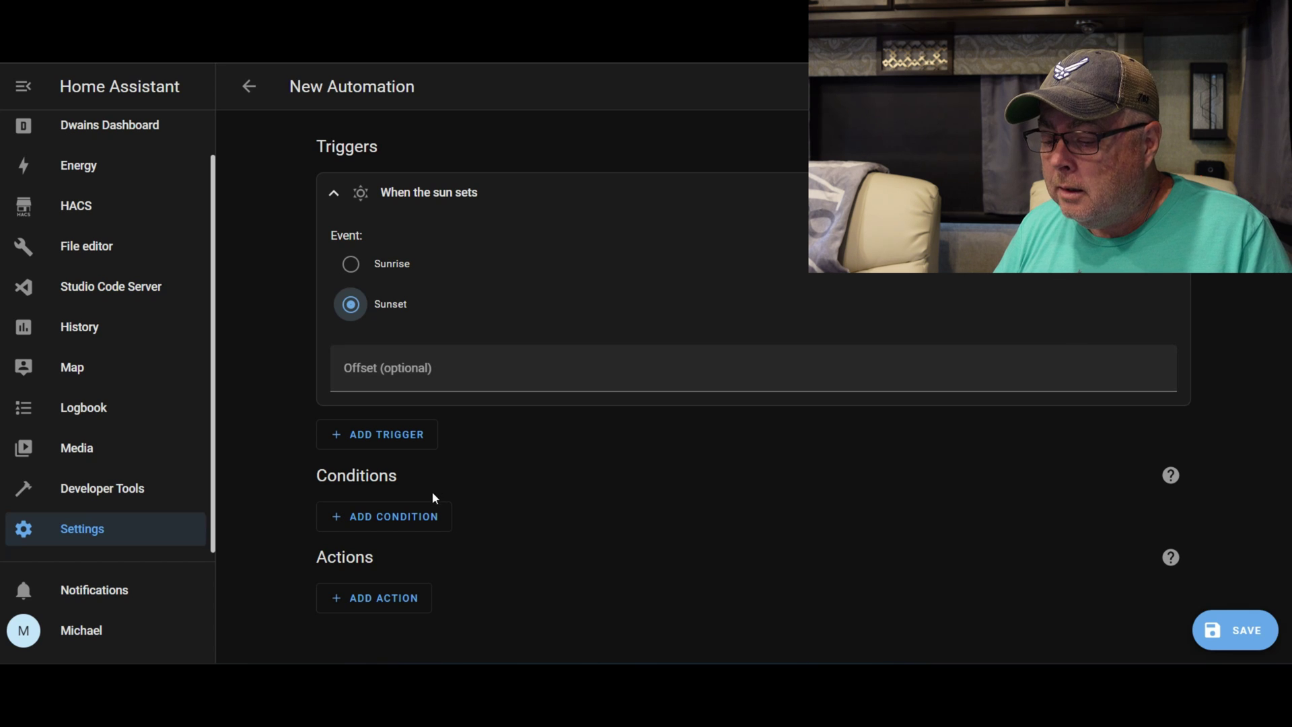
Add a device action that turns on the Floor Light.
left_click(411, 600)
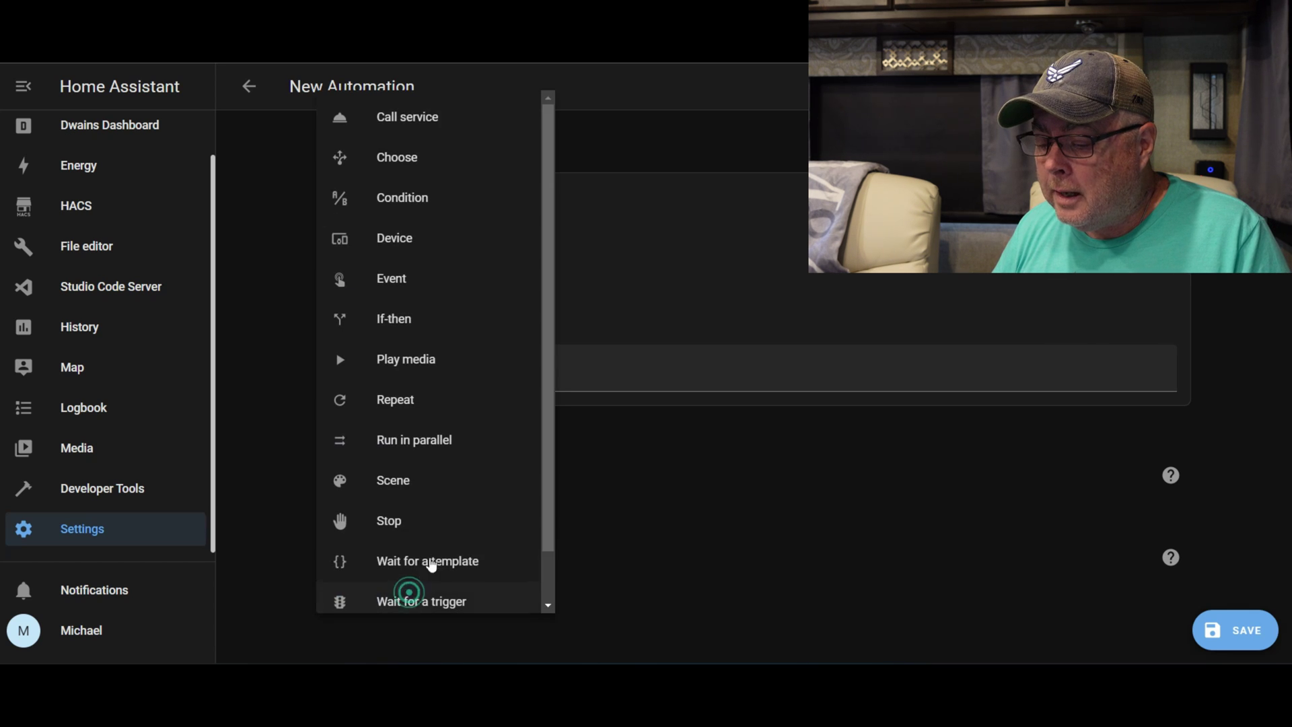
left_click(390, 236)
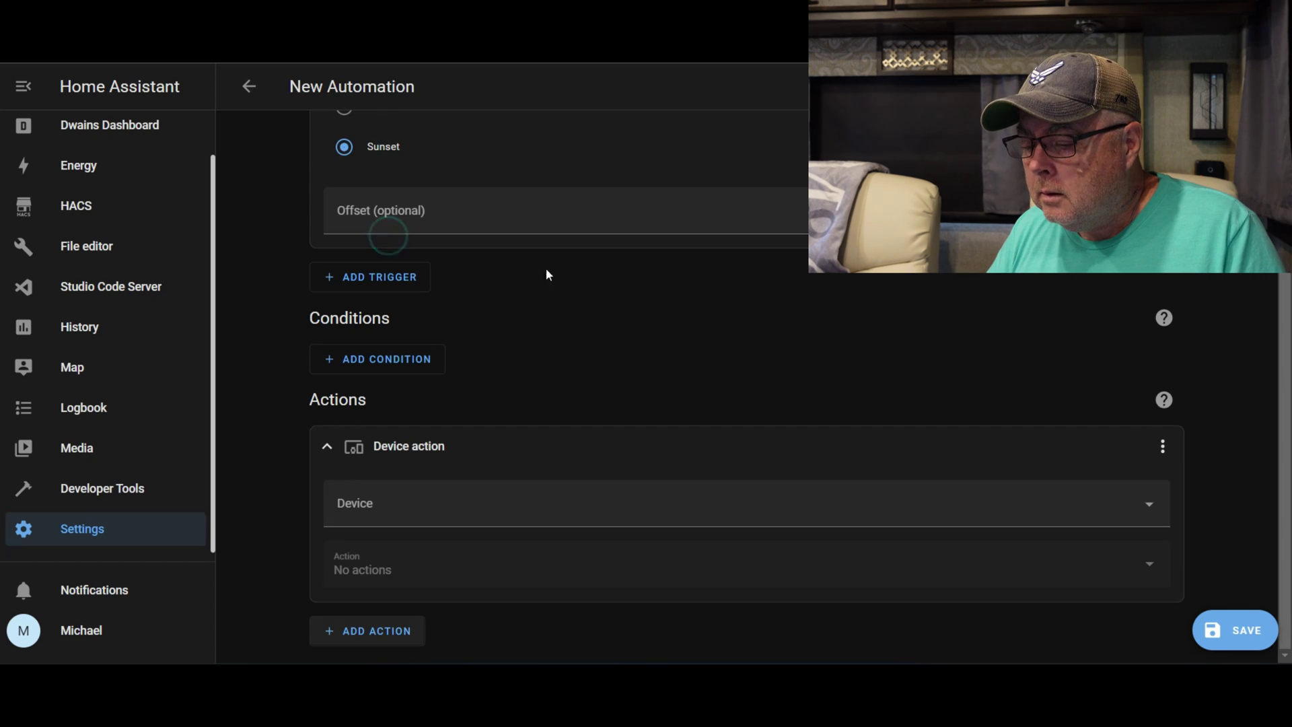
left_click(711, 568)
left_click(503, 518)
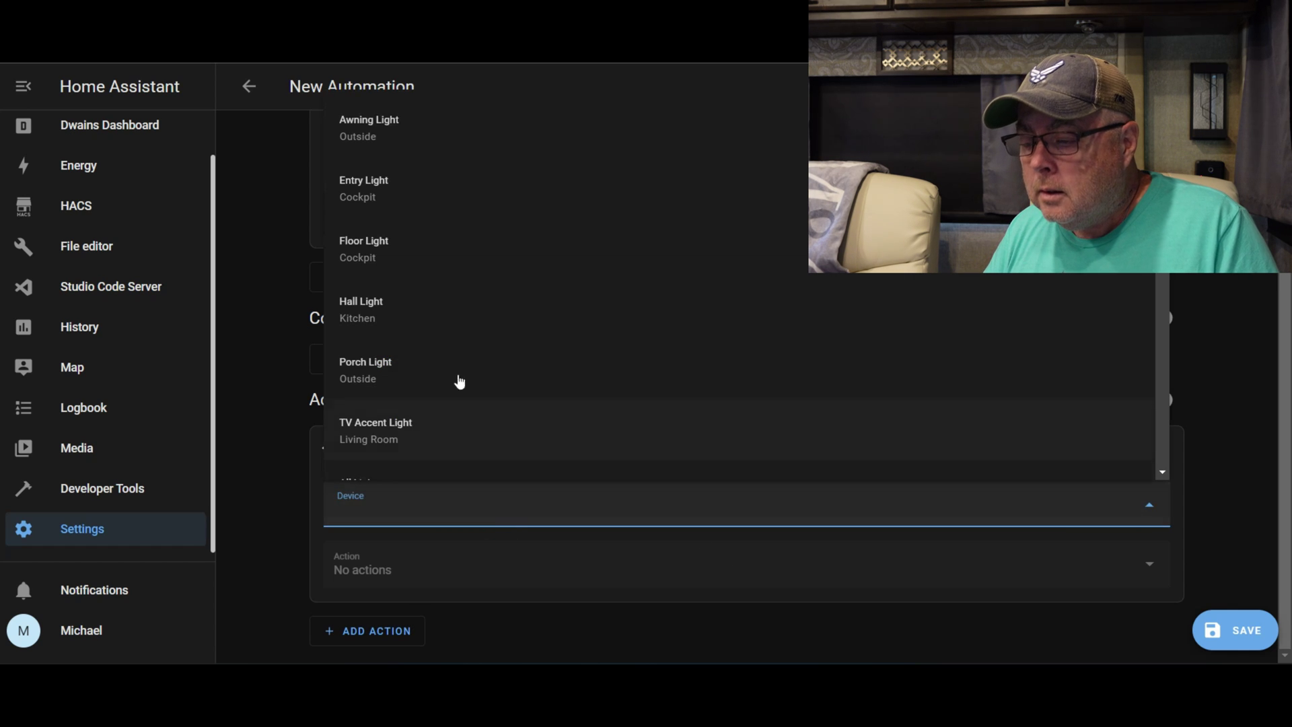
left_click(407, 253)
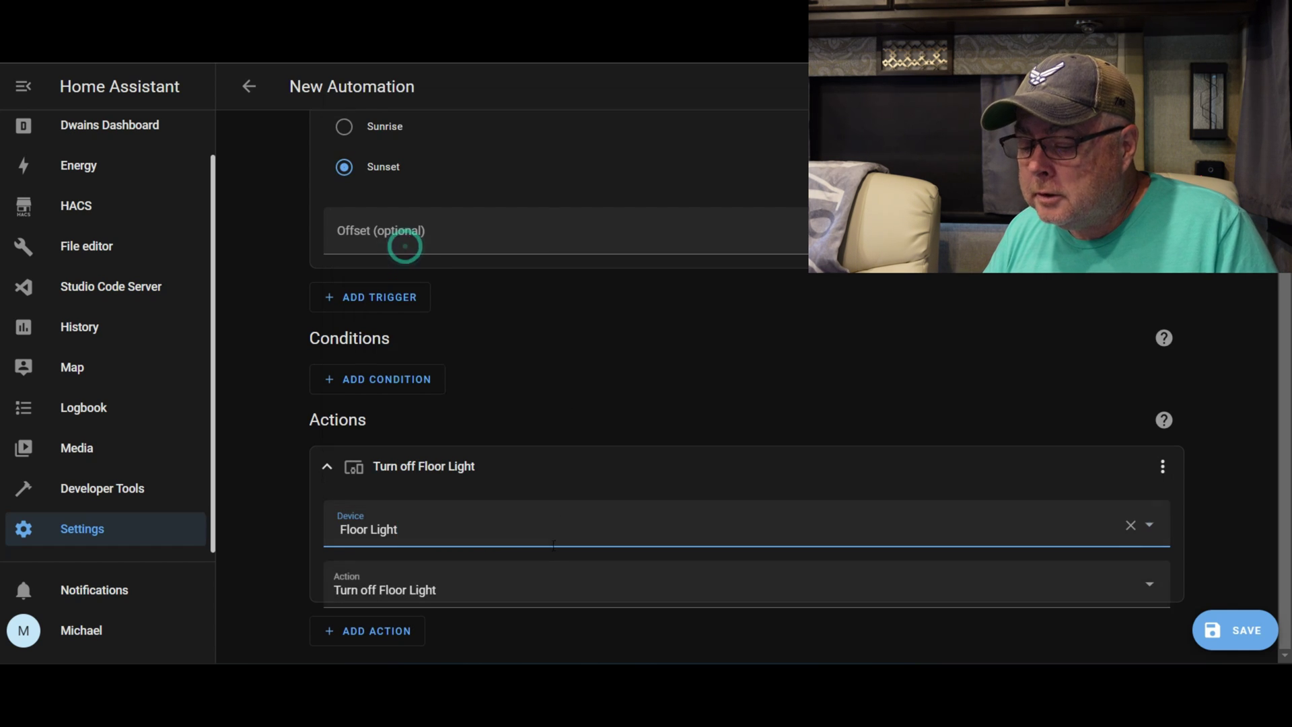
left_click(547, 583)
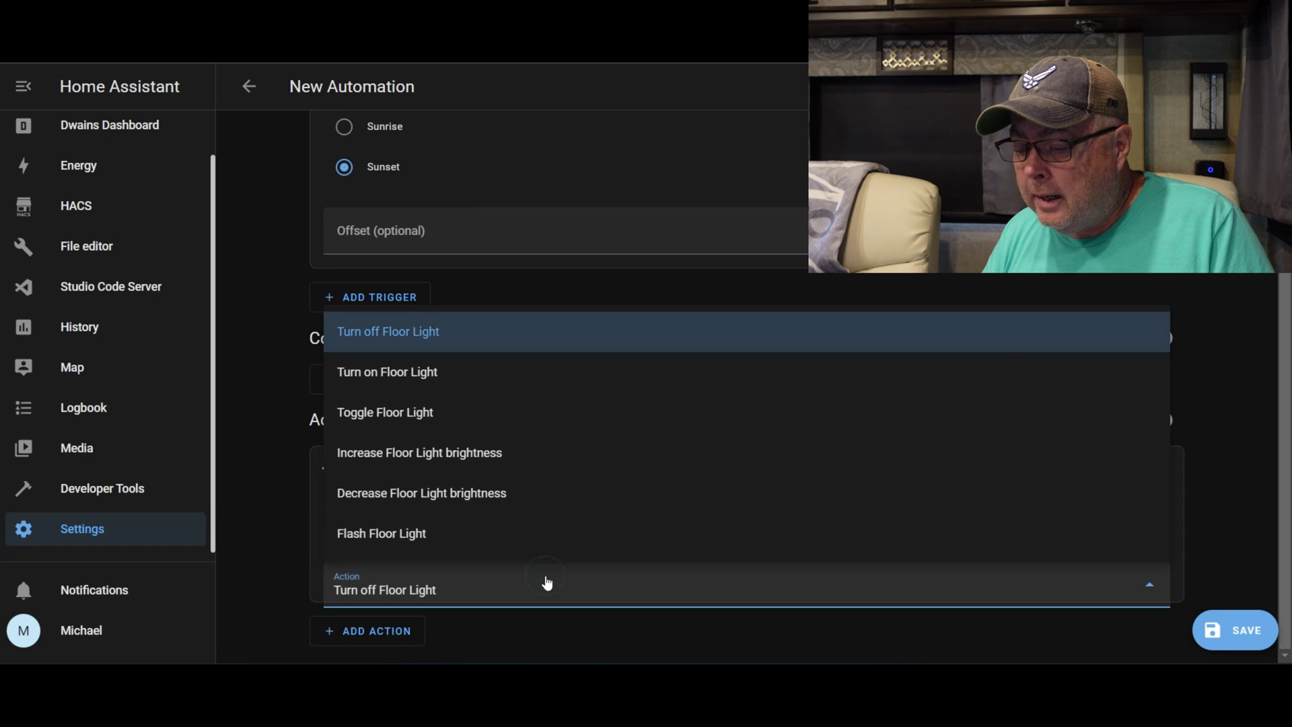
left_click(490, 397)
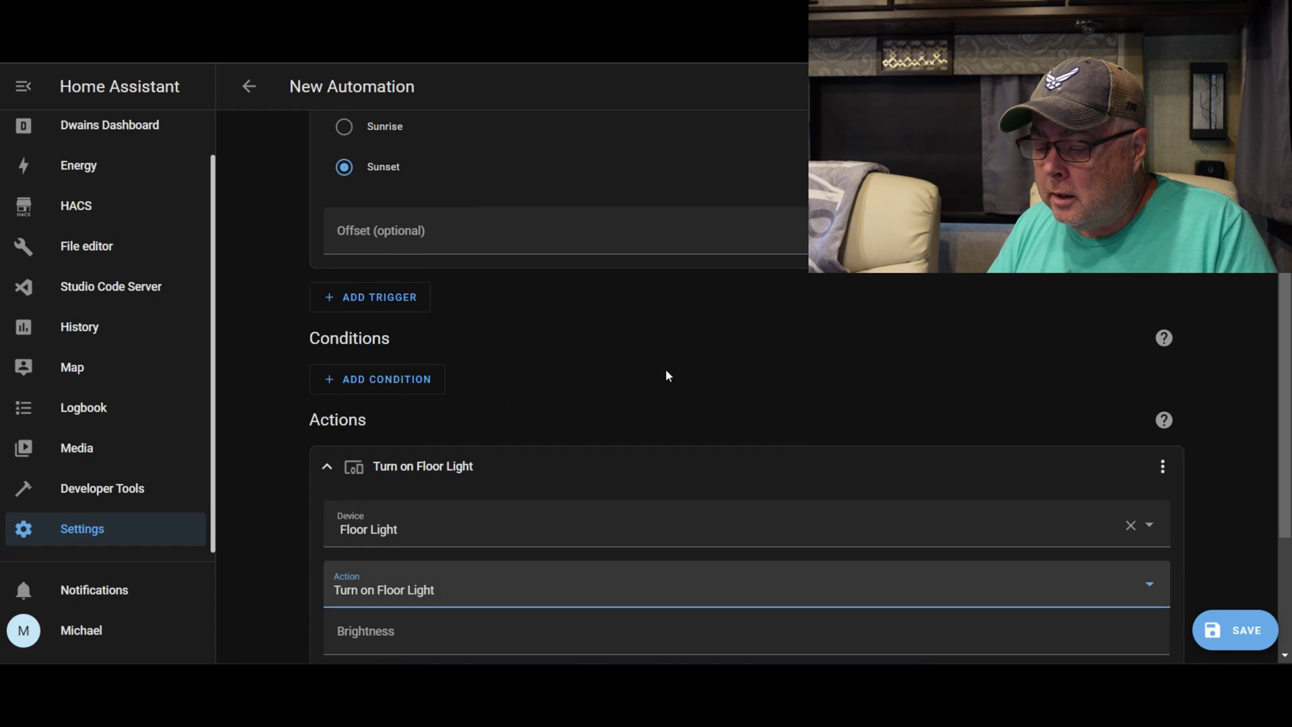
scroll(792, 438, "down", 3)
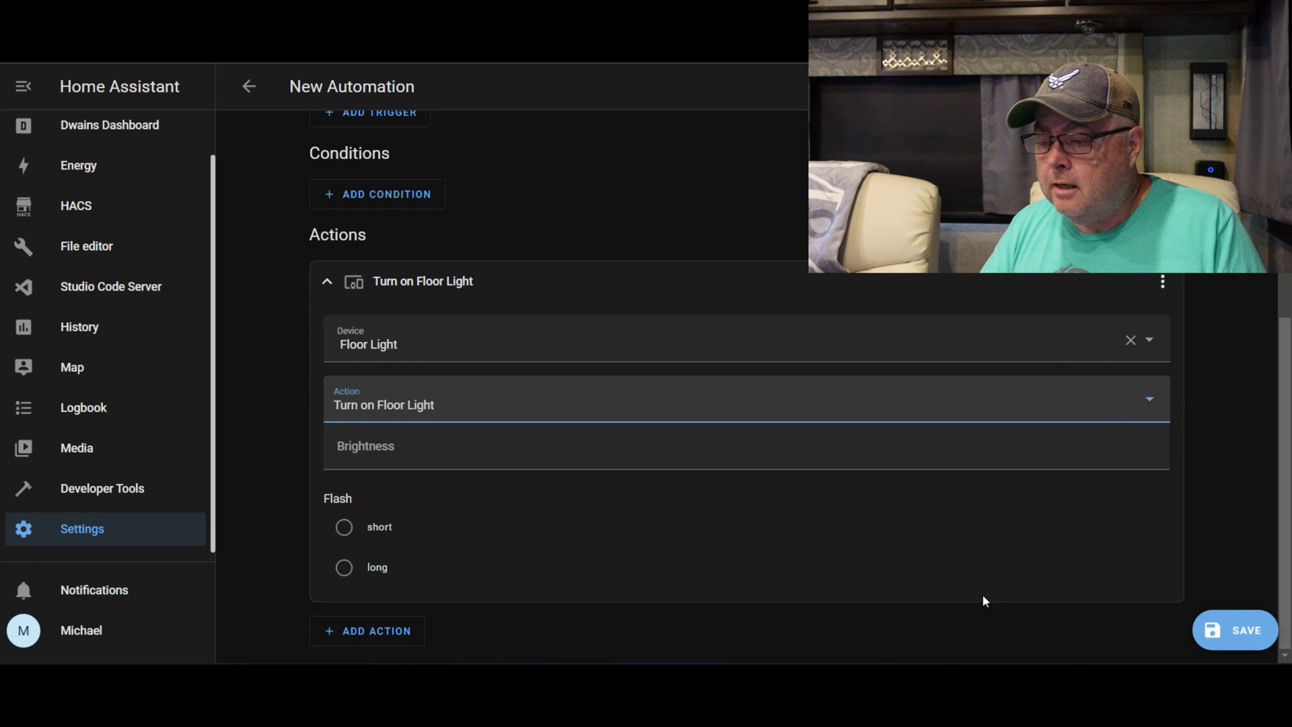
scroll(761, 531, "up", 4)
scroll(577, 254, "down", 3)
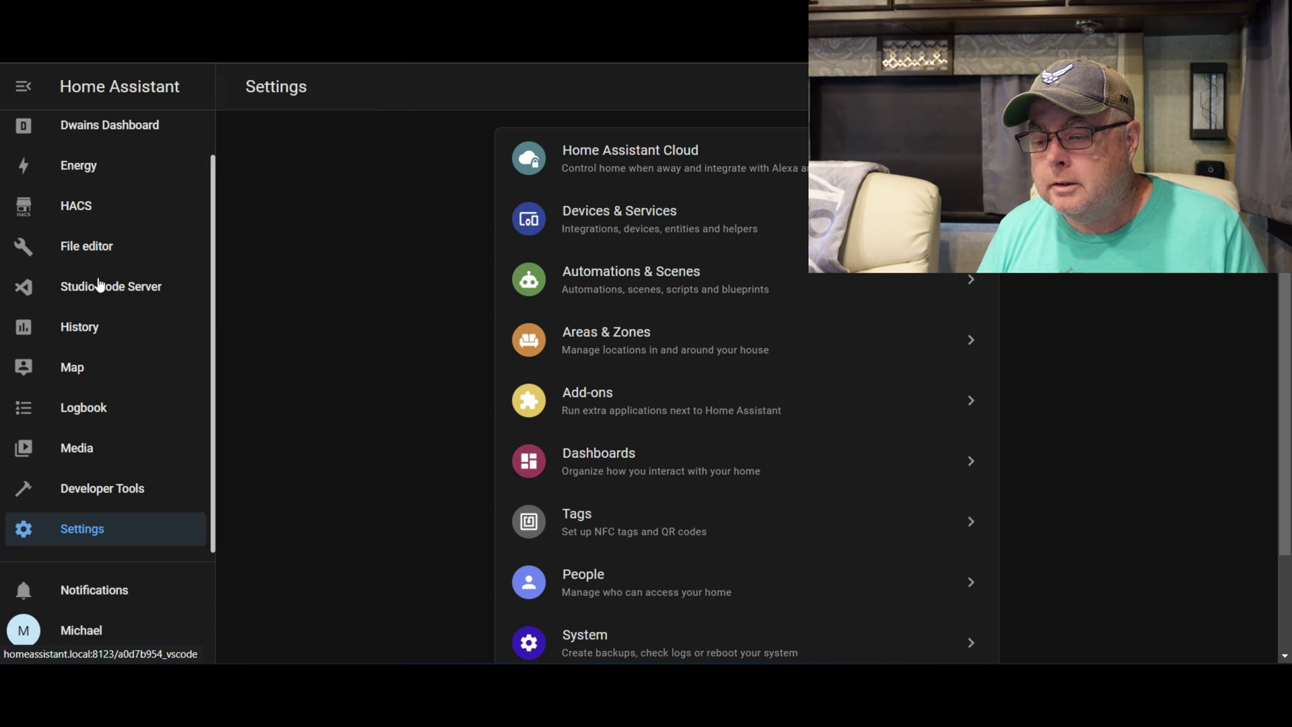
Show the October 5, 2022 energy use: 8.5 kWh from grid, 8.6 kWh home use.
left_click(74, 176)
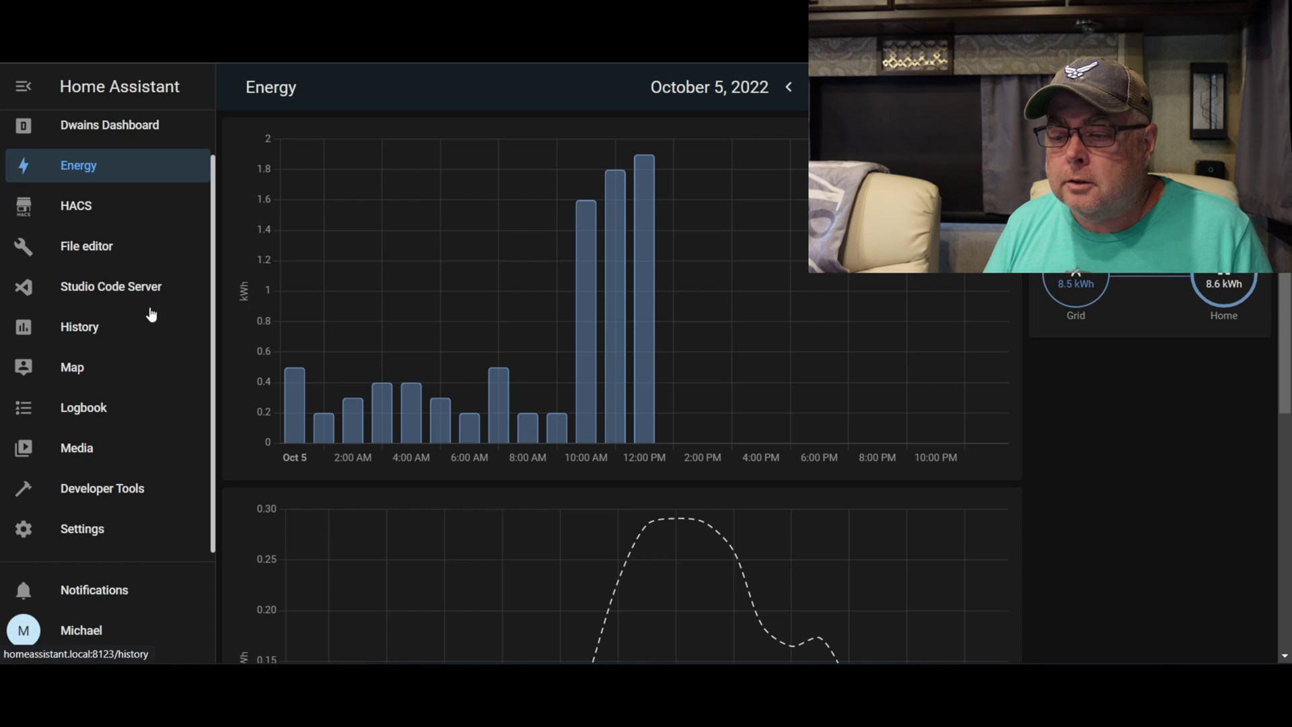
scroll(128, 283, "up", 1)
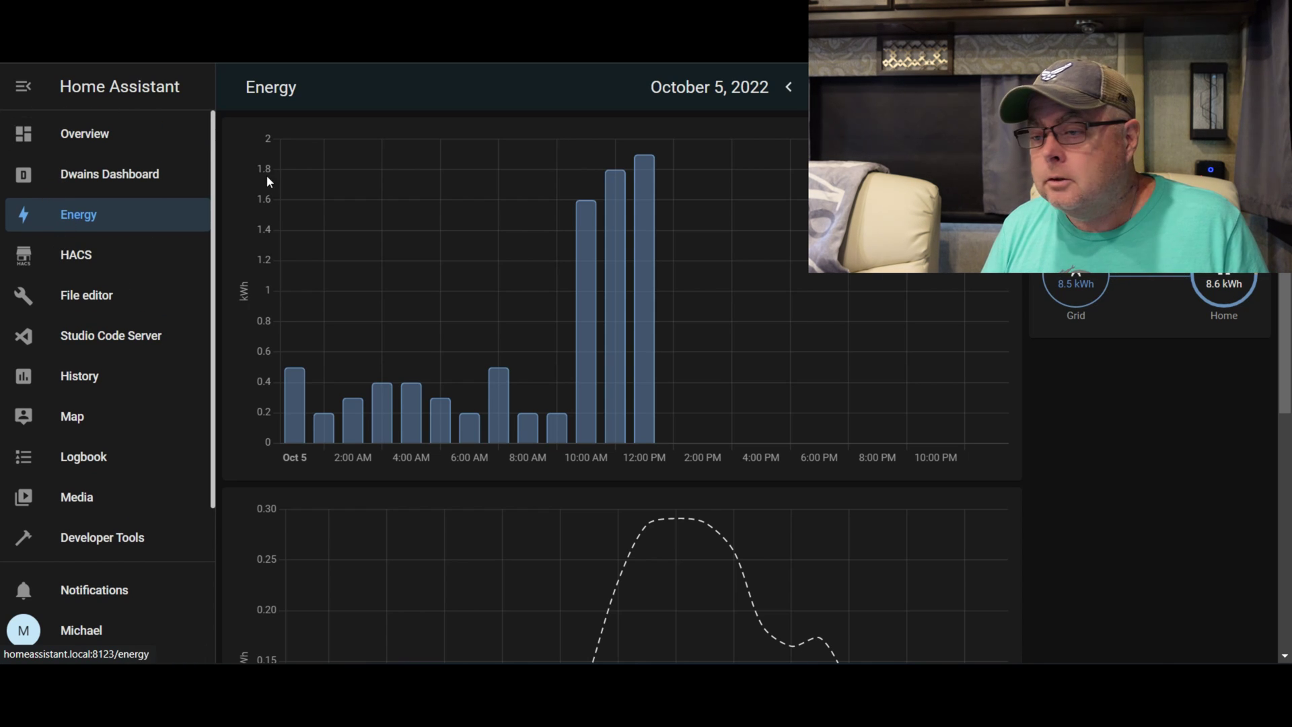
Return to the RV overview and scroll through its Kitchen, Living Room and Utilities cards.
left_click(72, 138)
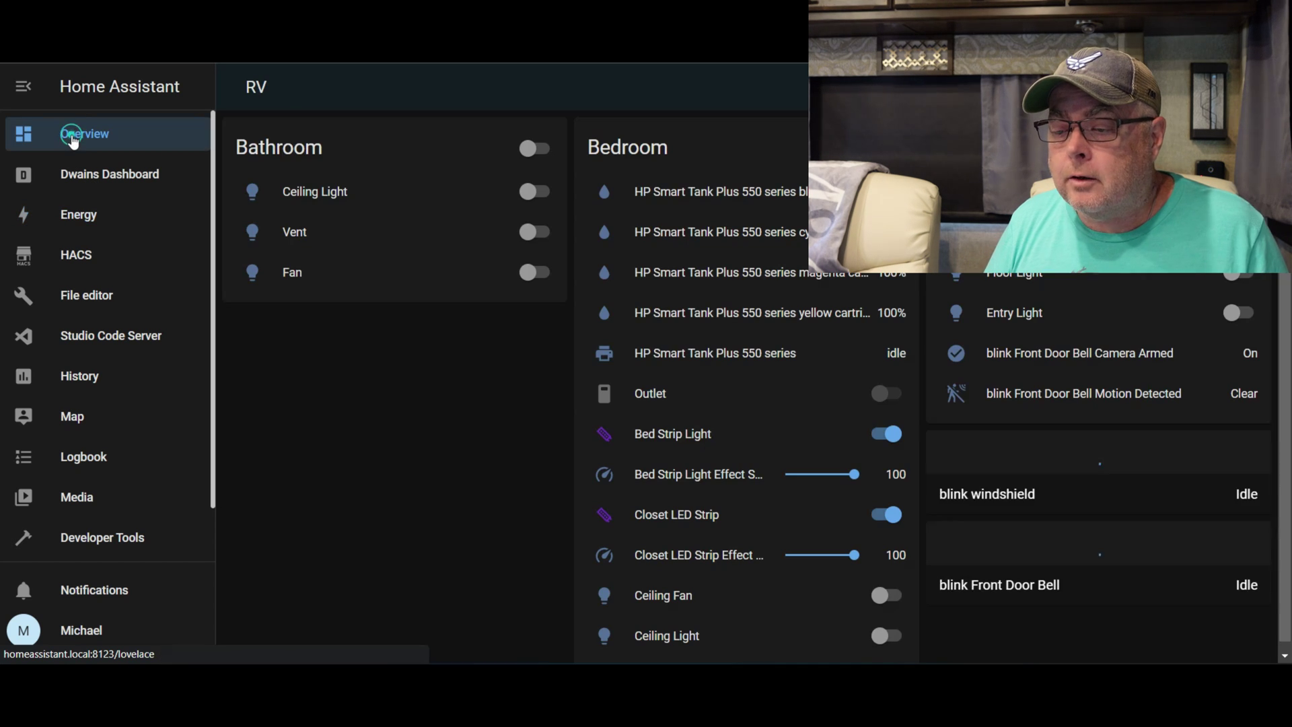
scroll(350, 210, "down", 15)
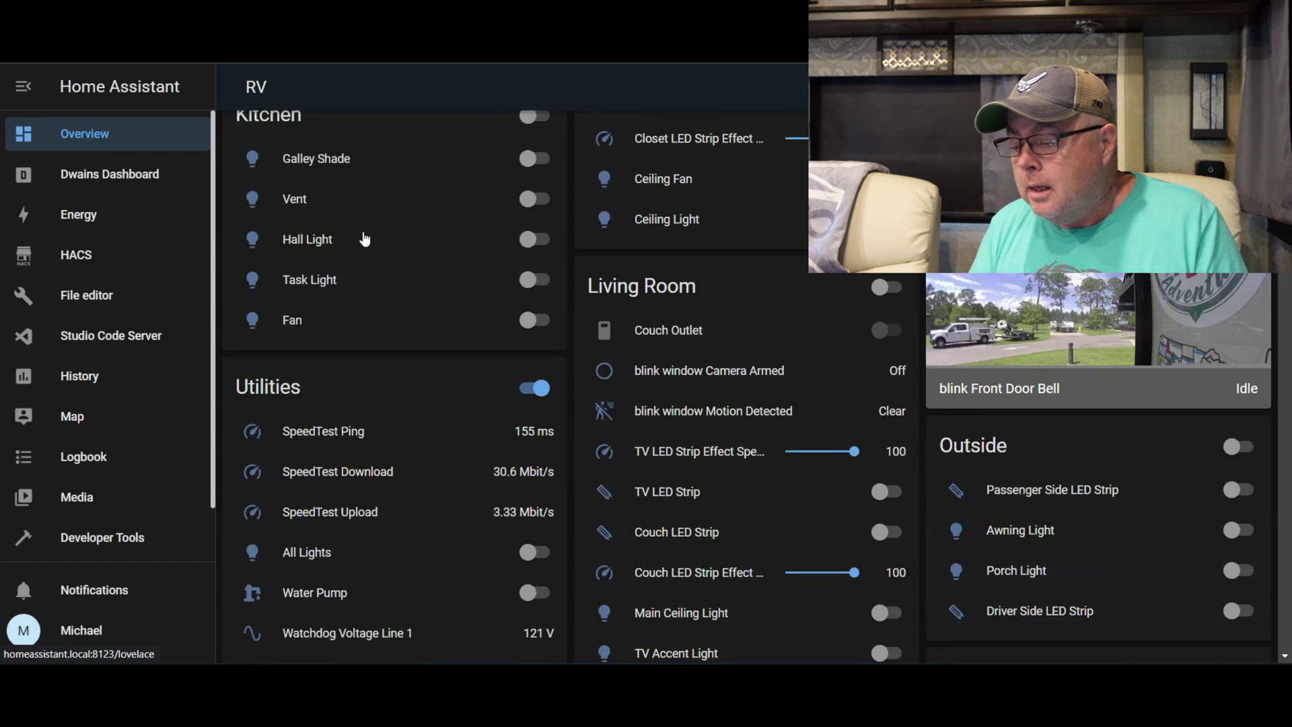
scroll(363, 239, "down", 1)
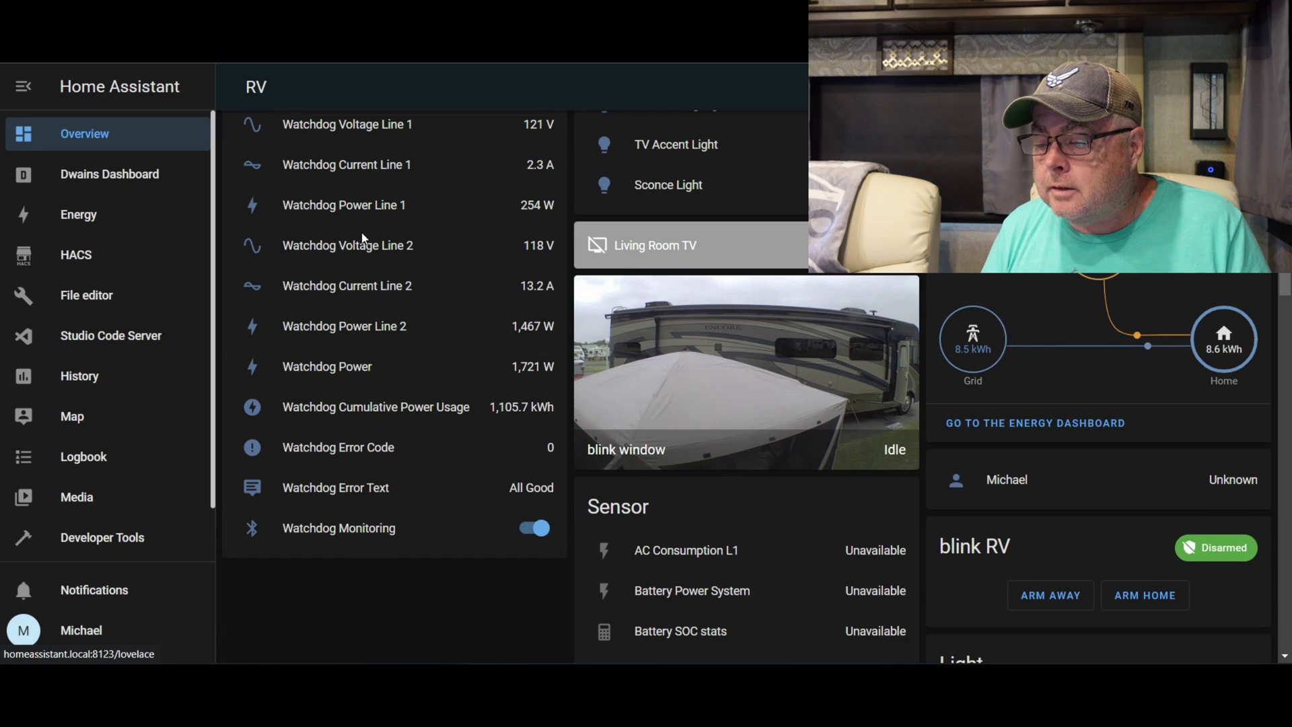
scroll(362, 239, "up", 4)
scroll(362, 238, "up", 6)
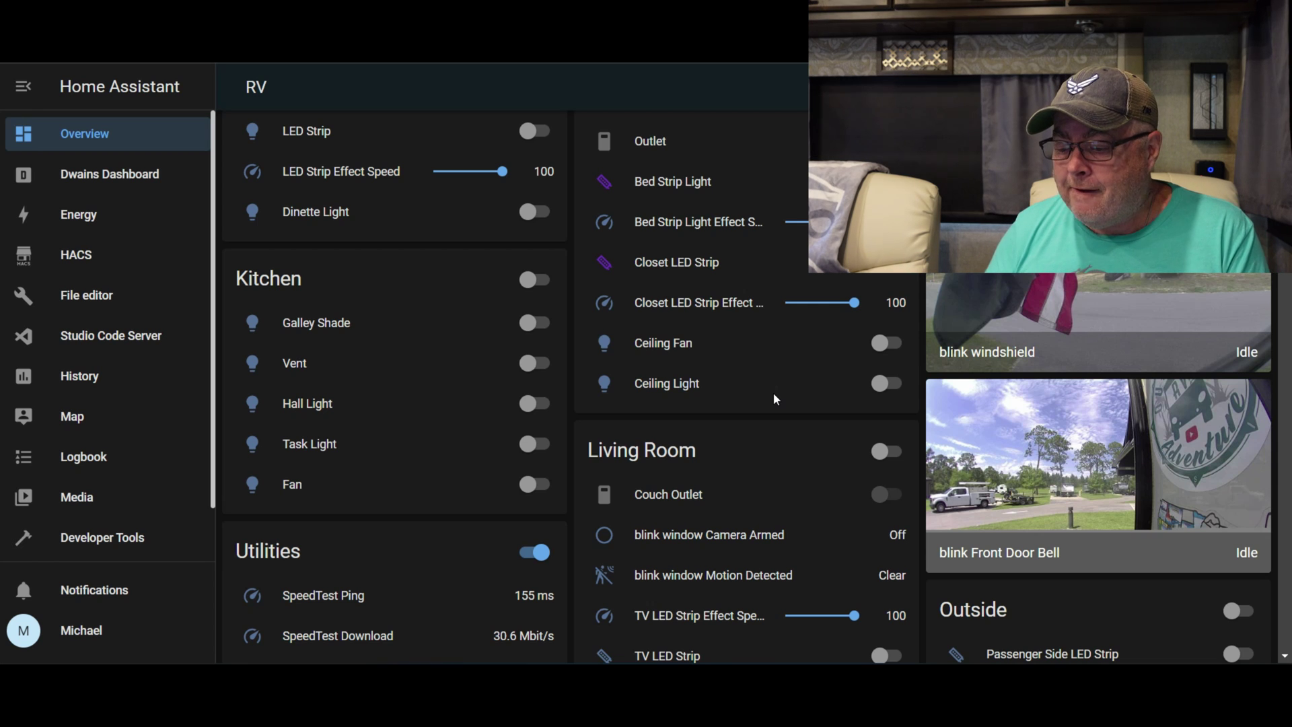
scroll(774, 404, "down", 7)
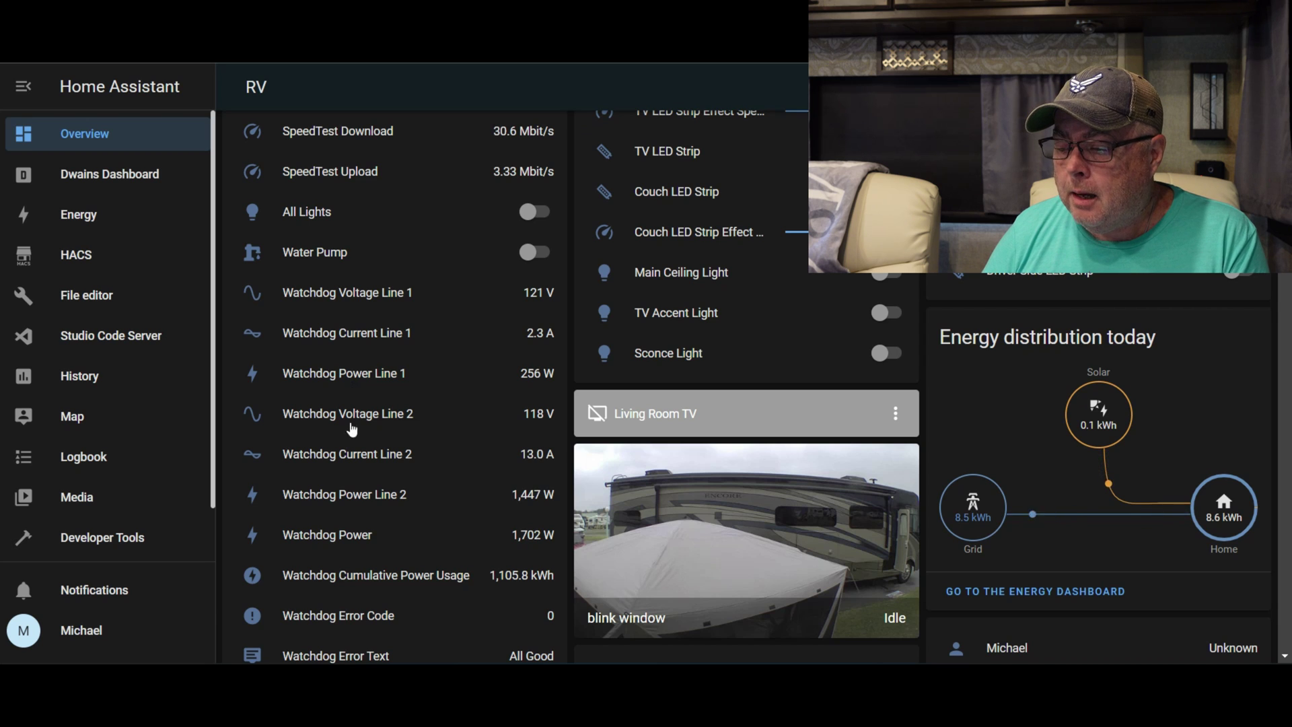
scroll(349, 500, "down", 1)
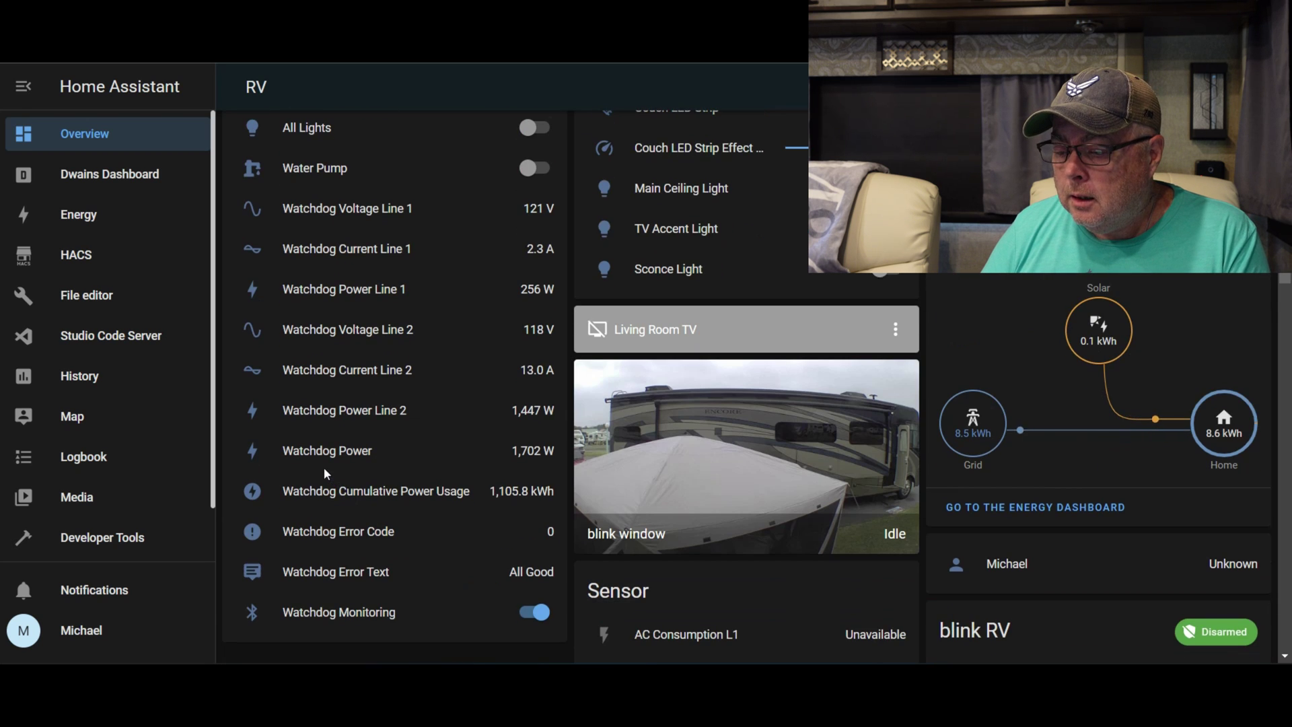
scroll(404, 528, "down", 1)
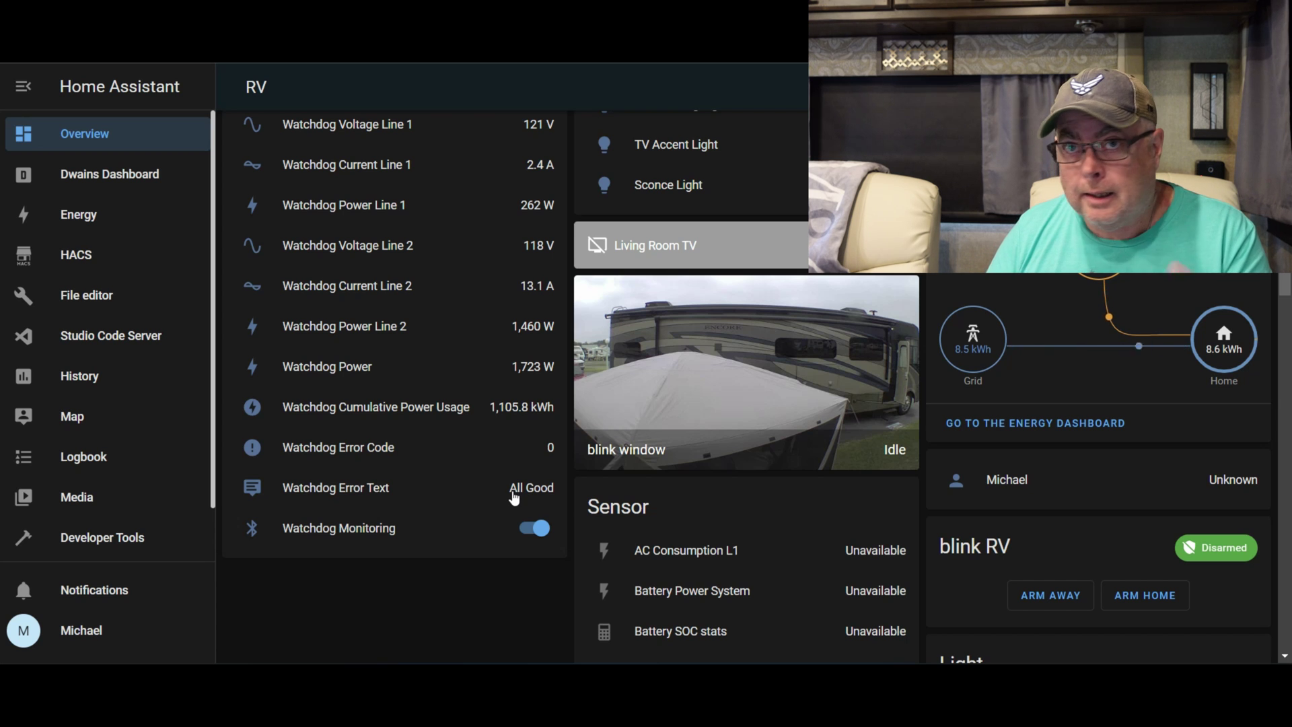
scroll(505, 491, "down", 6)
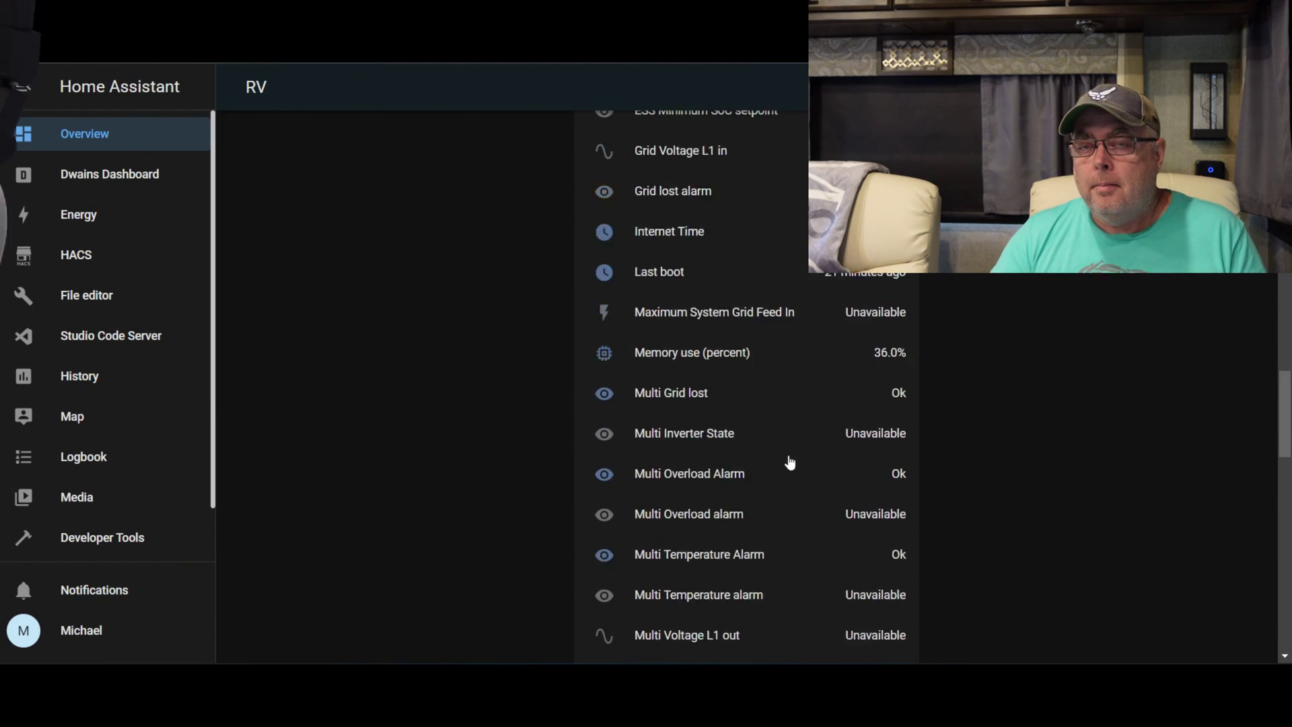
scroll(781, 458, "up", 5)
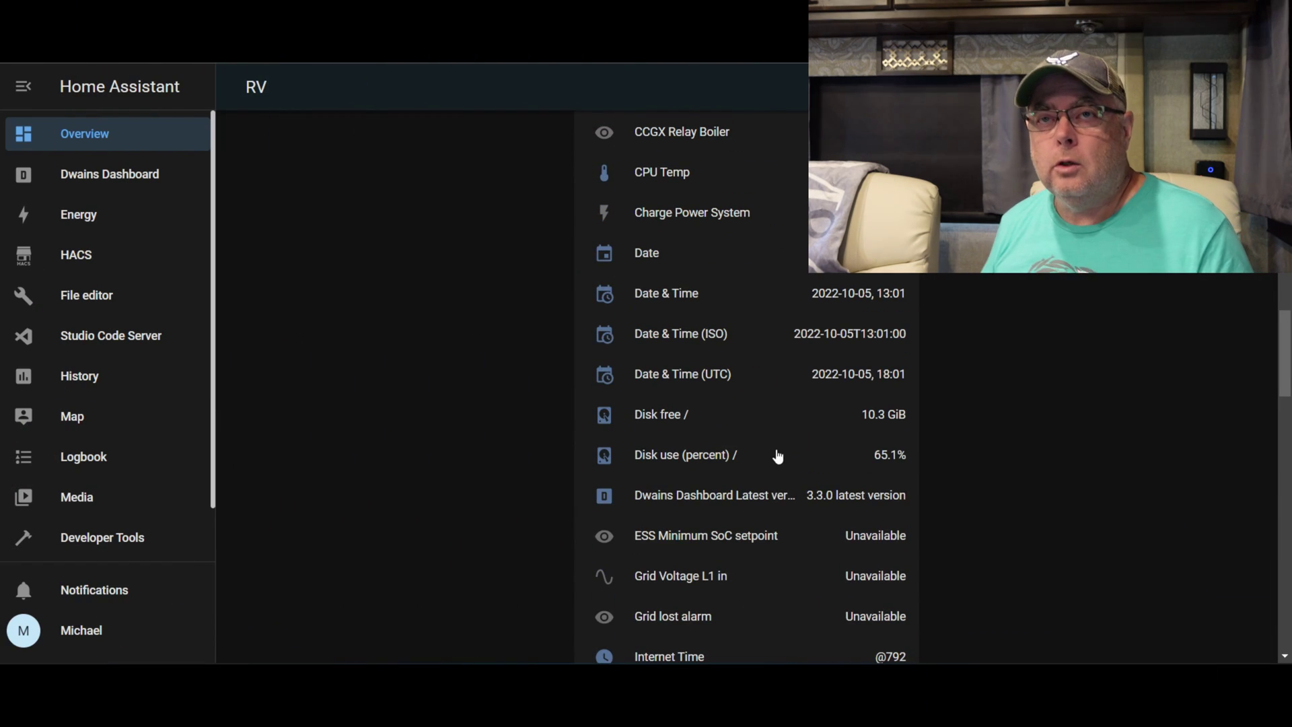